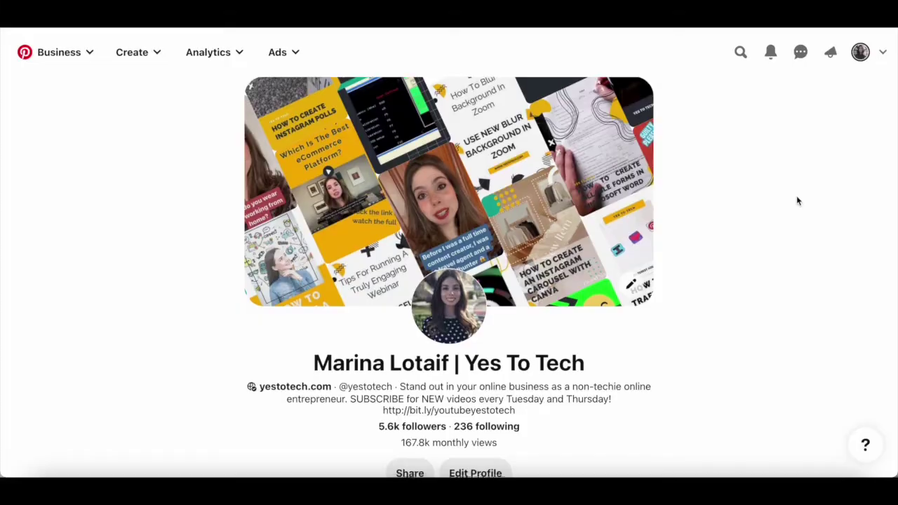
Scroll down the Pinterest profile to the Created grid of video pins.
scroll(797, 202, down, 3)
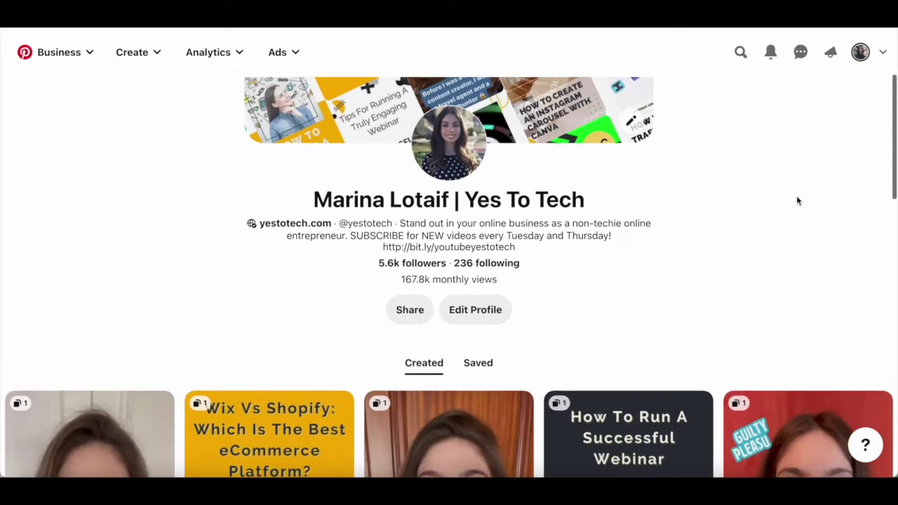
scroll(798, 202, down, 2)
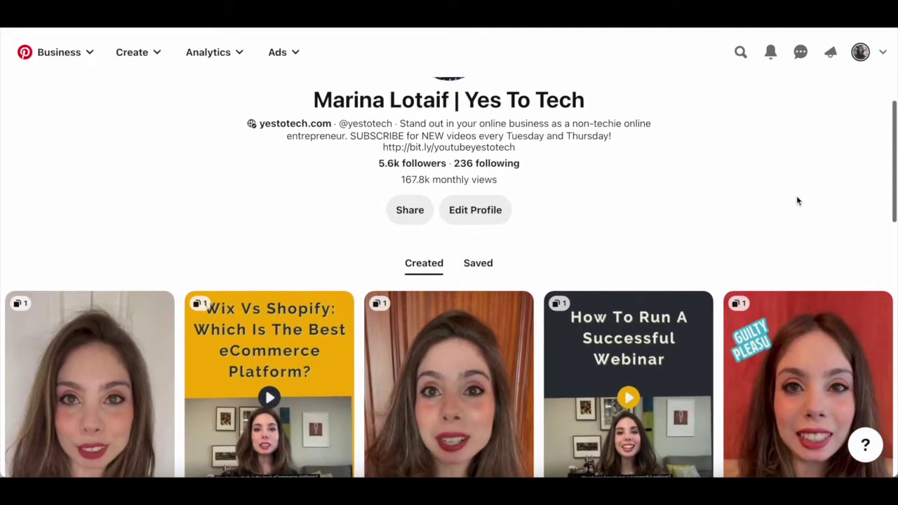
scroll(798, 202, down, 3)
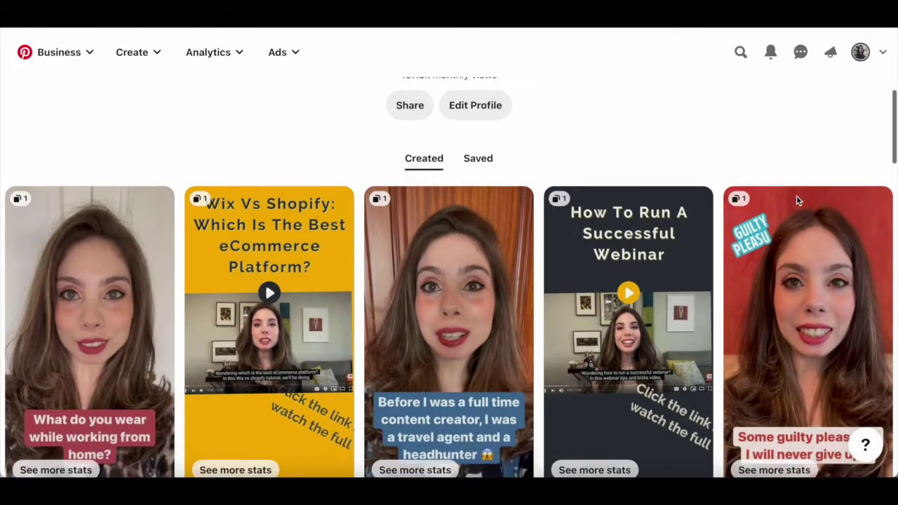
scroll(798, 196, down, 3)
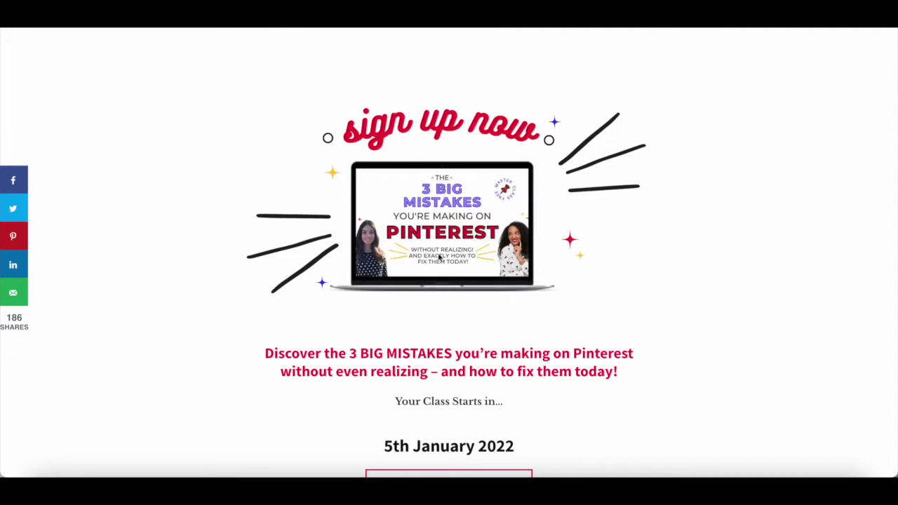
Scroll through the Pinterest masterclass sign-up page from top to bottom.
scroll(444, 261, down, 2)
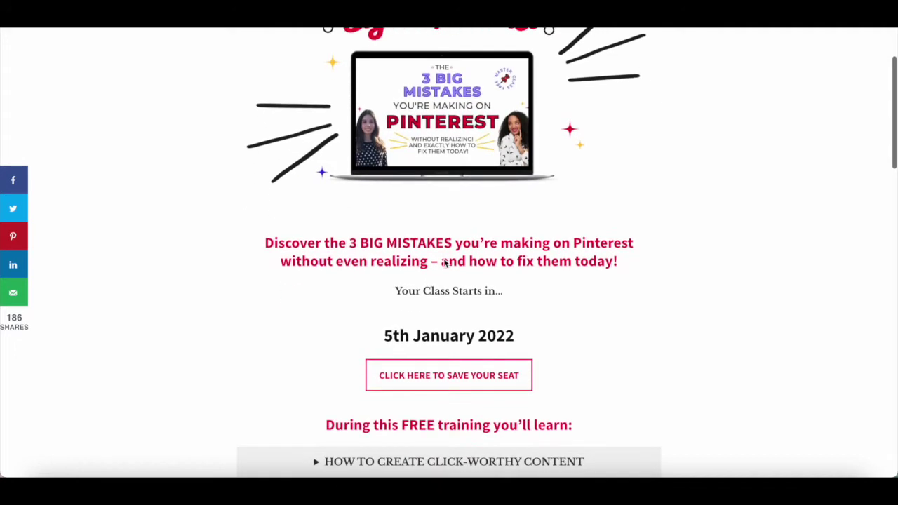
scroll(444, 260, down, 2)
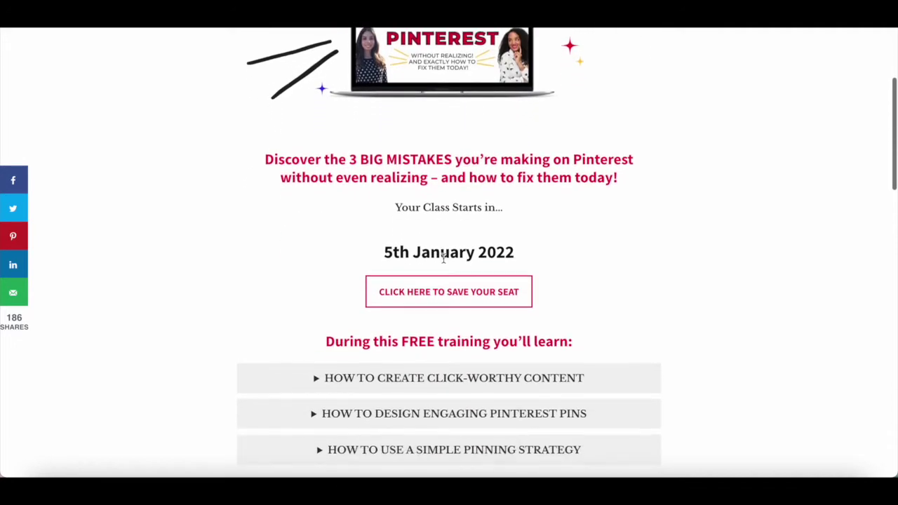
scroll(444, 260, down, 2)
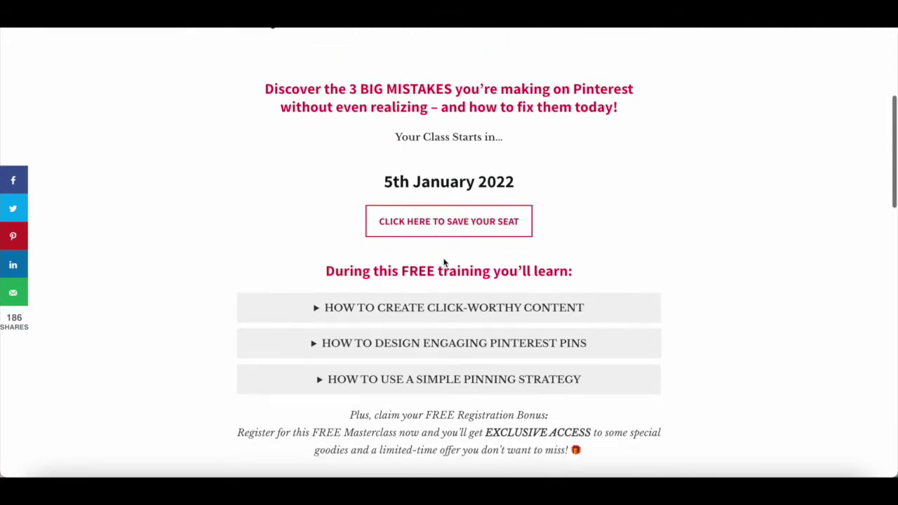
scroll(443, 262, down, 1)
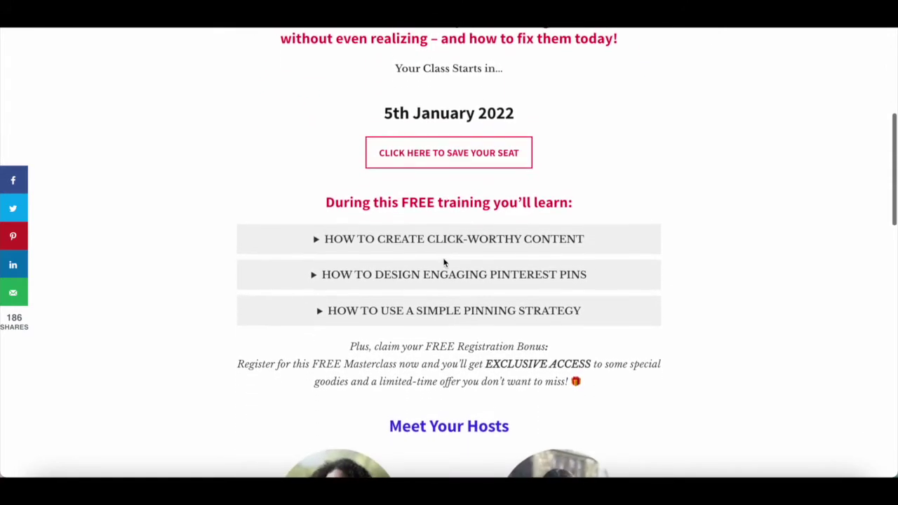
scroll(444, 261, down, 2)
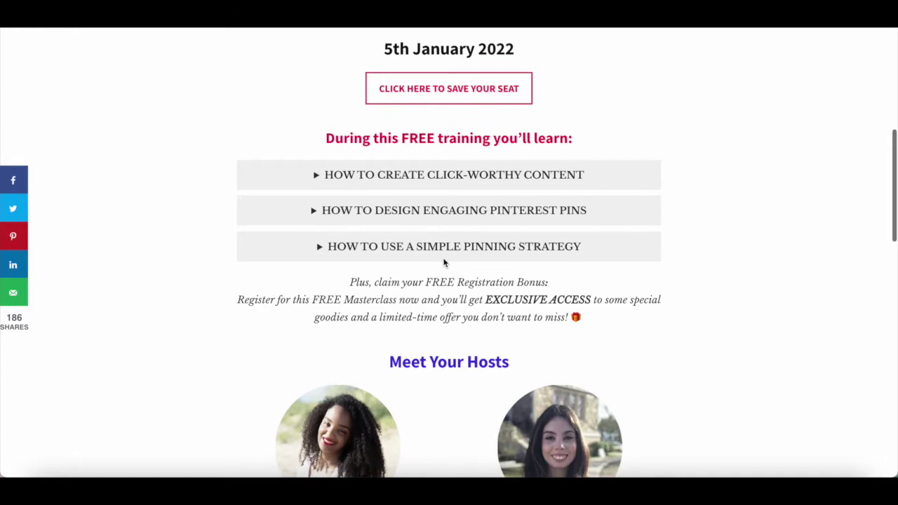
scroll(444, 261, down, 2)
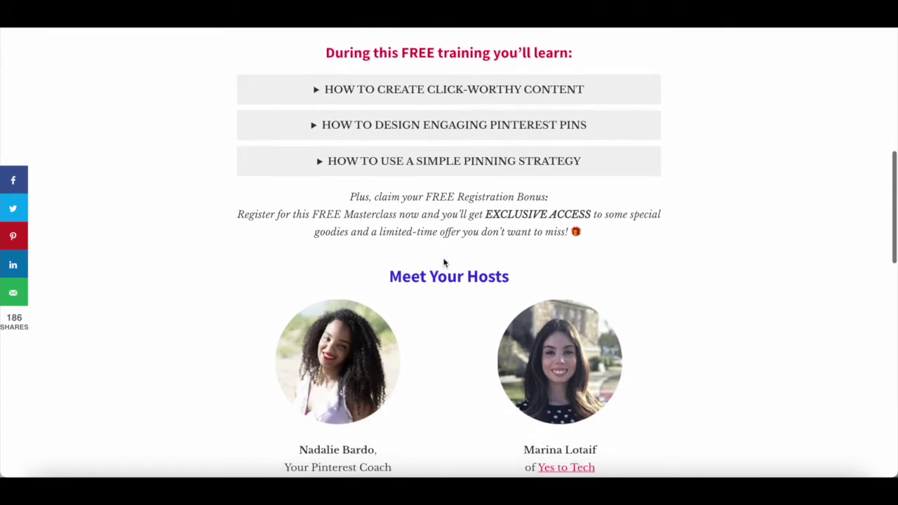
scroll(444, 261, down, 1)
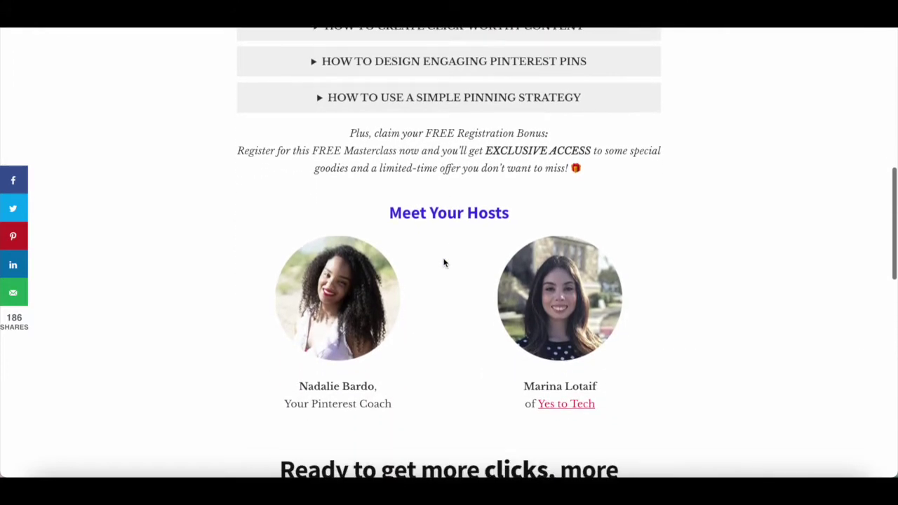
scroll(443, 263, down, 2)
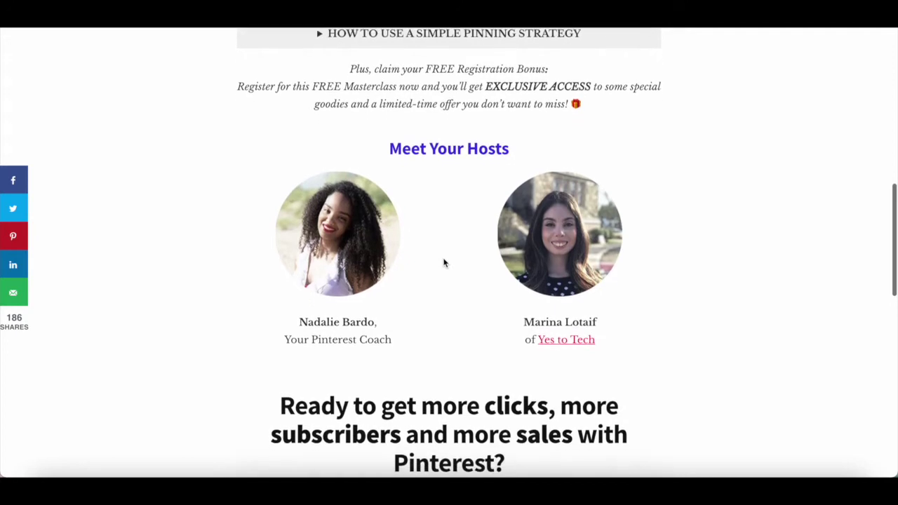
scroll(443, 262, down, 2)
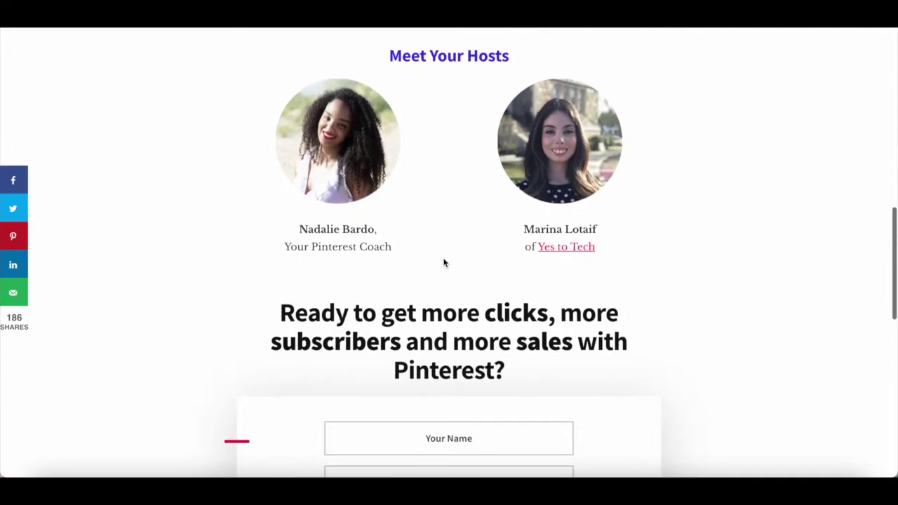
scroll(444, 260, down, 2)
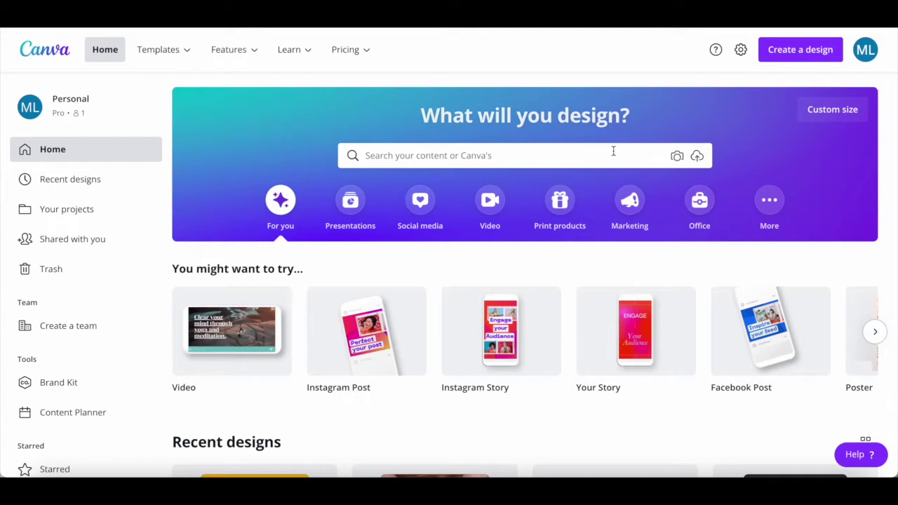
Search Canva for 'pinterest pin' and pick the Pinterest Pin (1000 × 1500) suggestion.
click(613, 151)
text(pint)
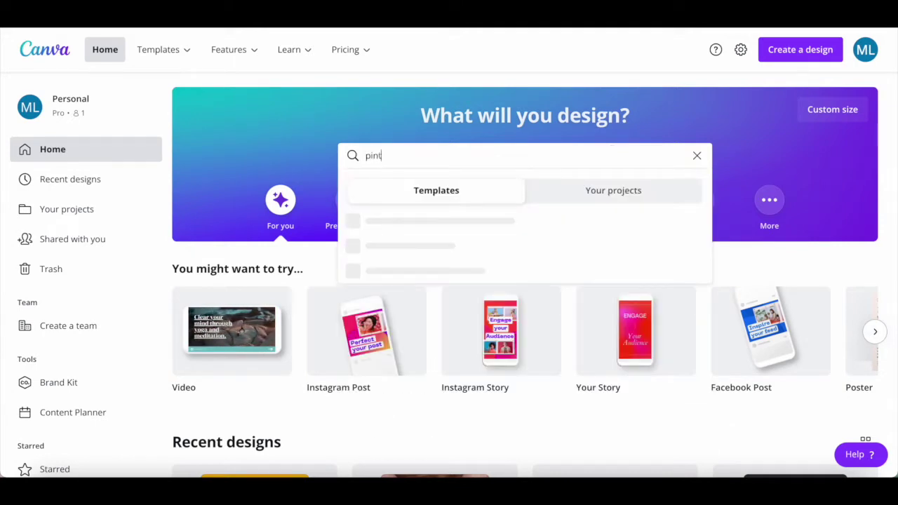
text(erest pi)
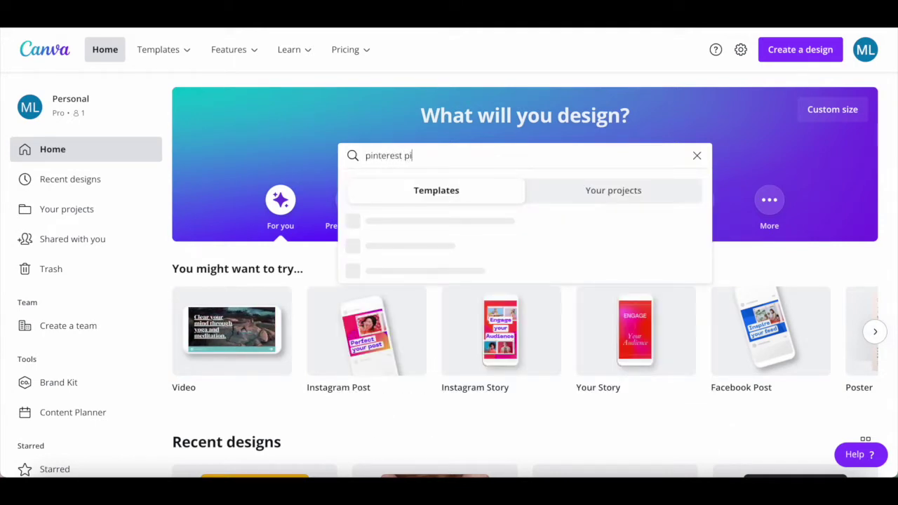
text(n)
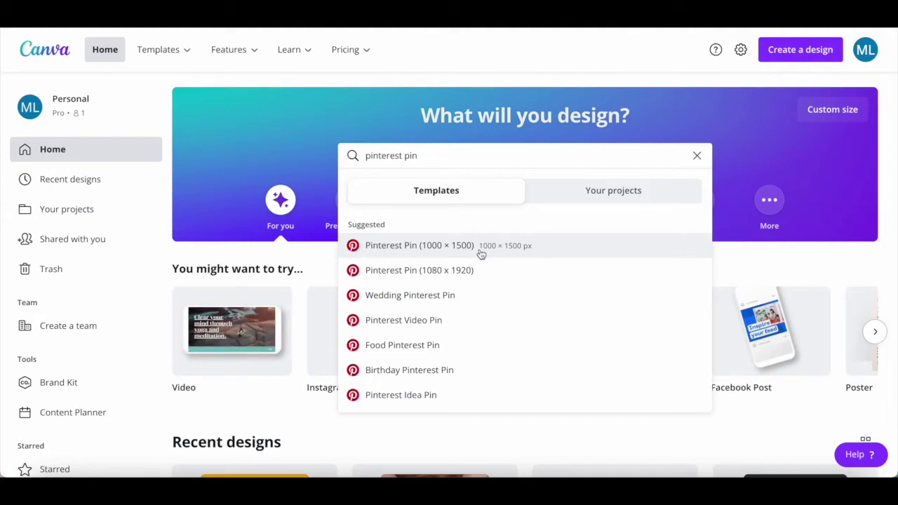
click(481, 254)
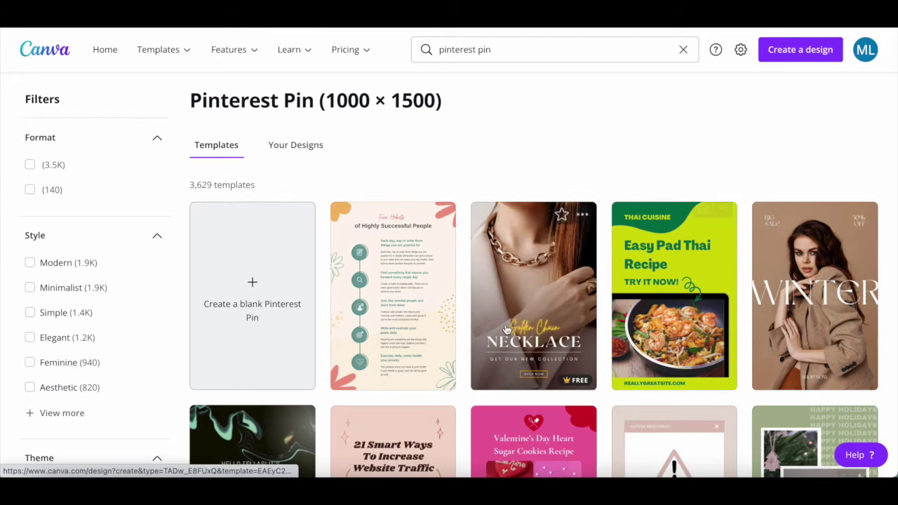
scroll(501, 332, down, 2)
scroll(501, 333, down, 5)
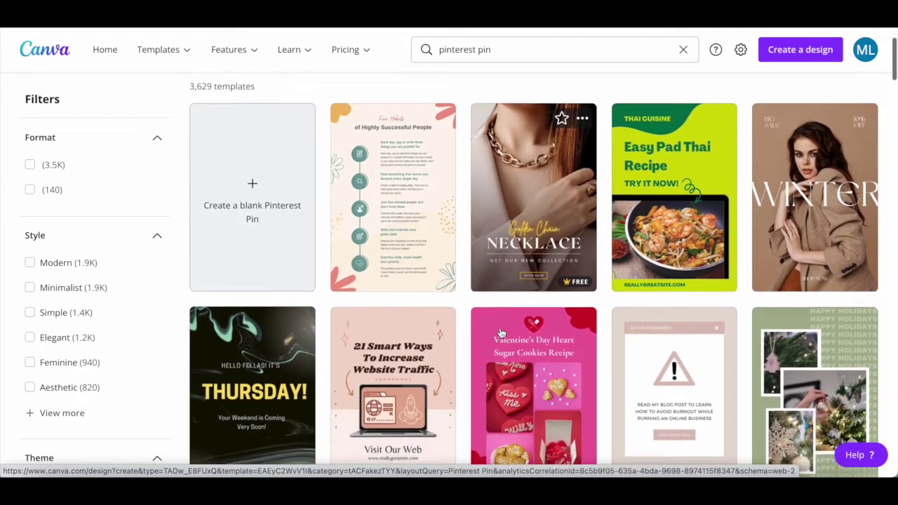
scroll(500, 335, up, 3)
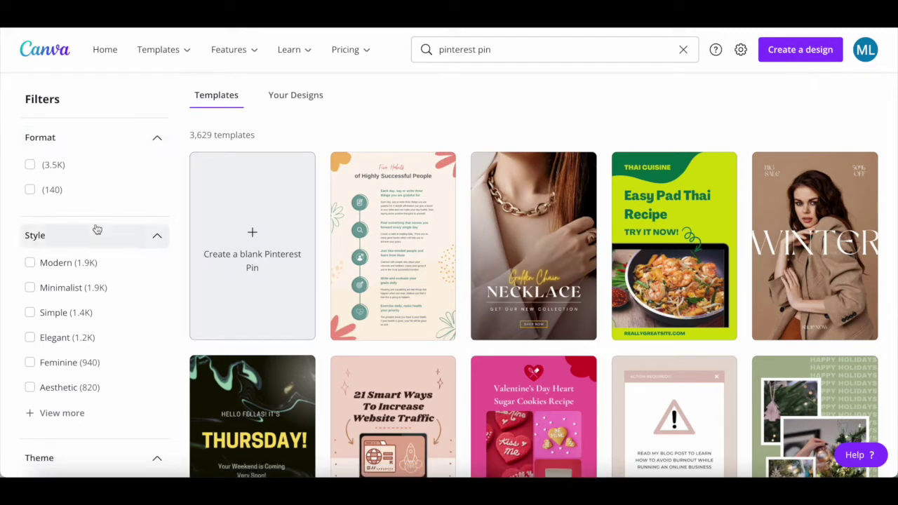
scroll(96, 231, down, 3)
scroll(98, 292, down, 2)
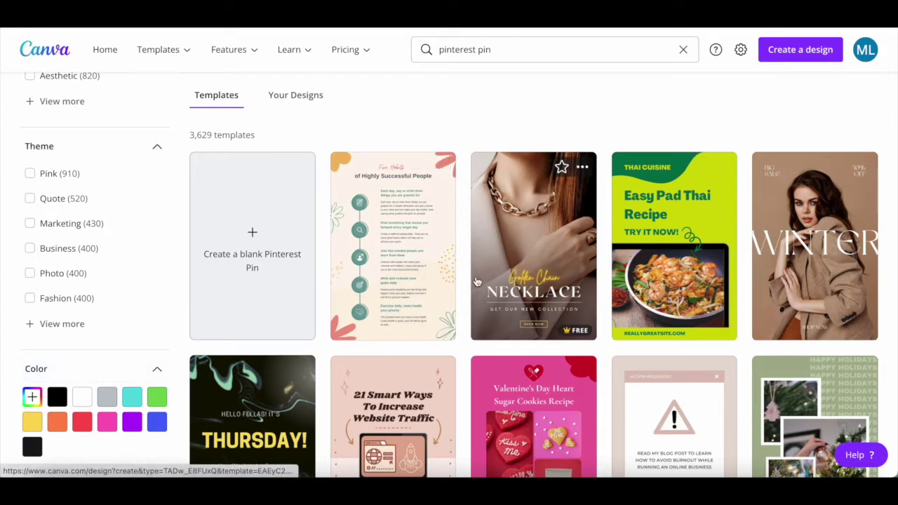
scroll(476, 282, down, 3)
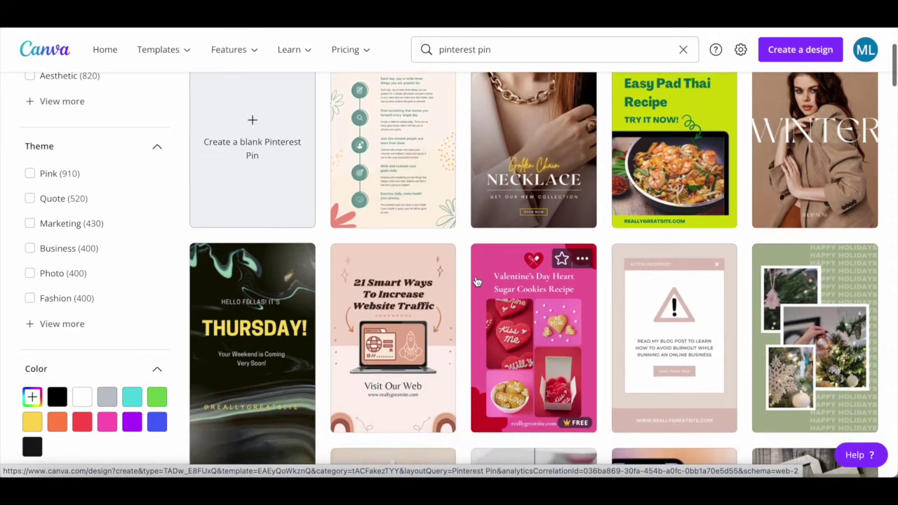
scroll(476, 282, down, 4)
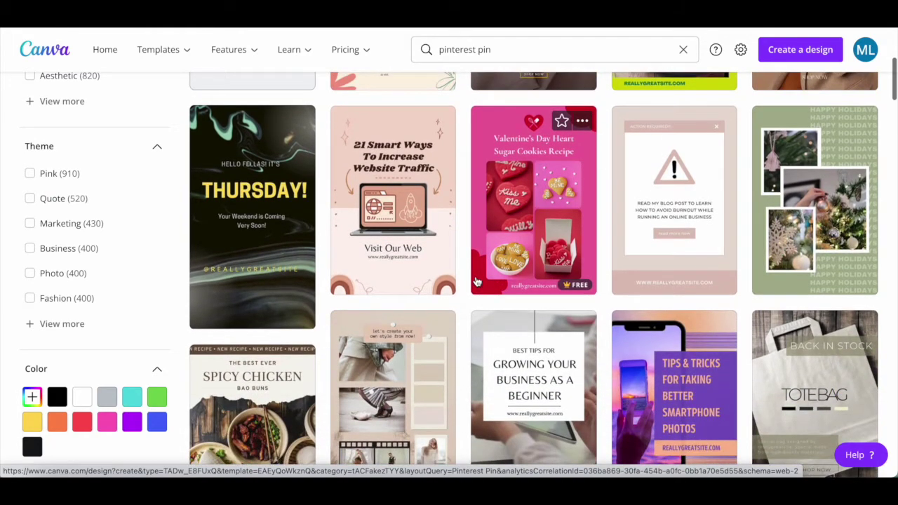
scroll(476, 281, down, 4)
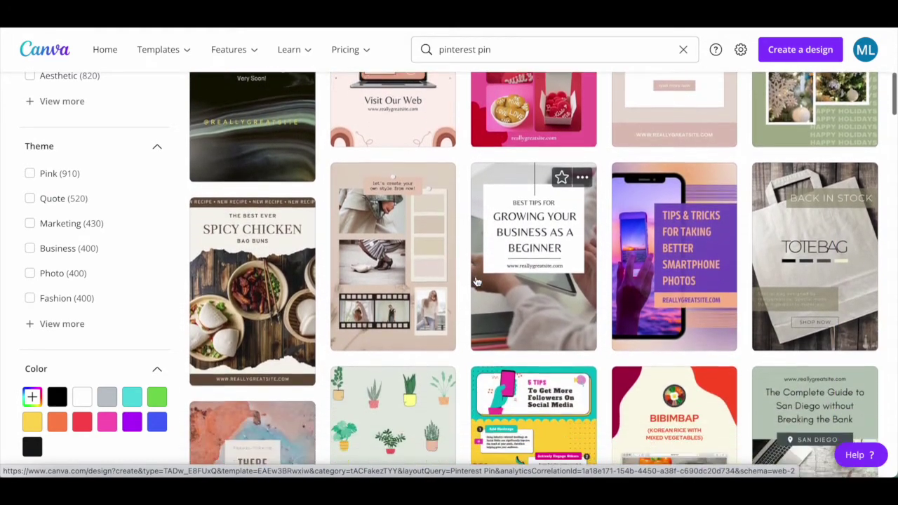
scroll(475, 282, down, 5)
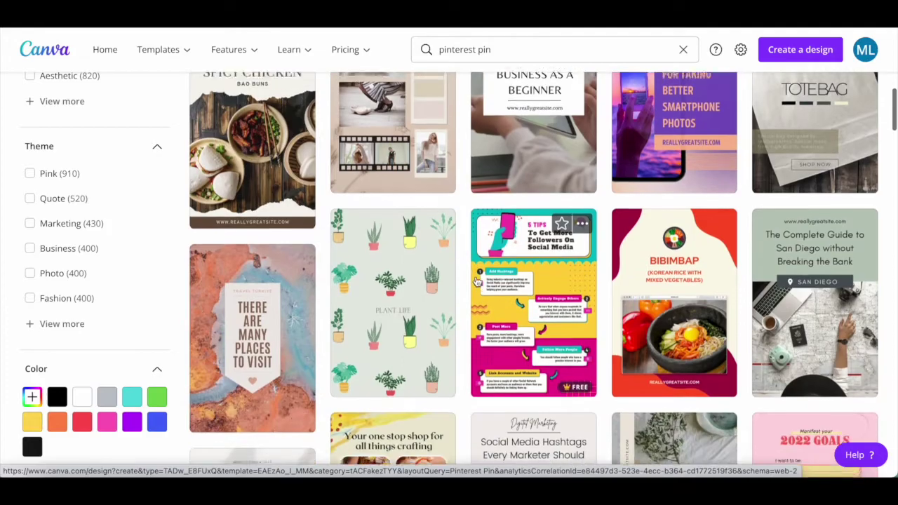
scroll(476, 281, down, 4)
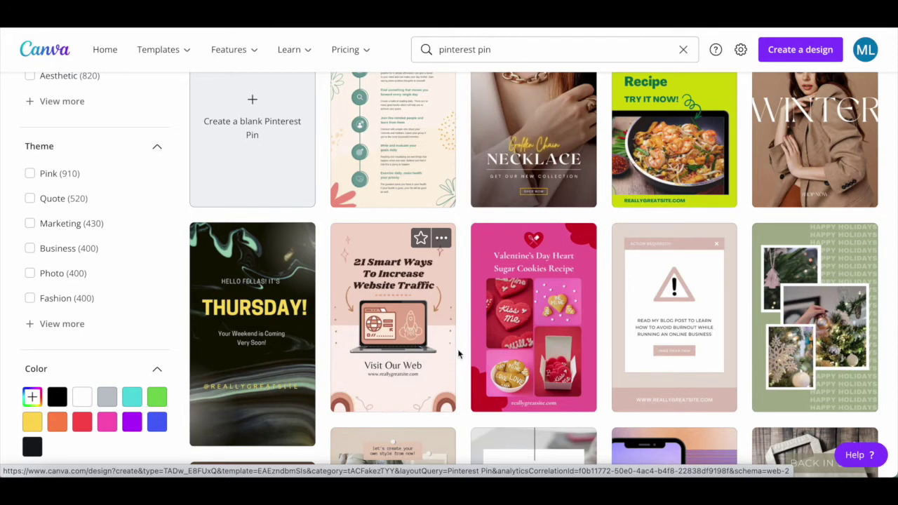
click(418, 341)
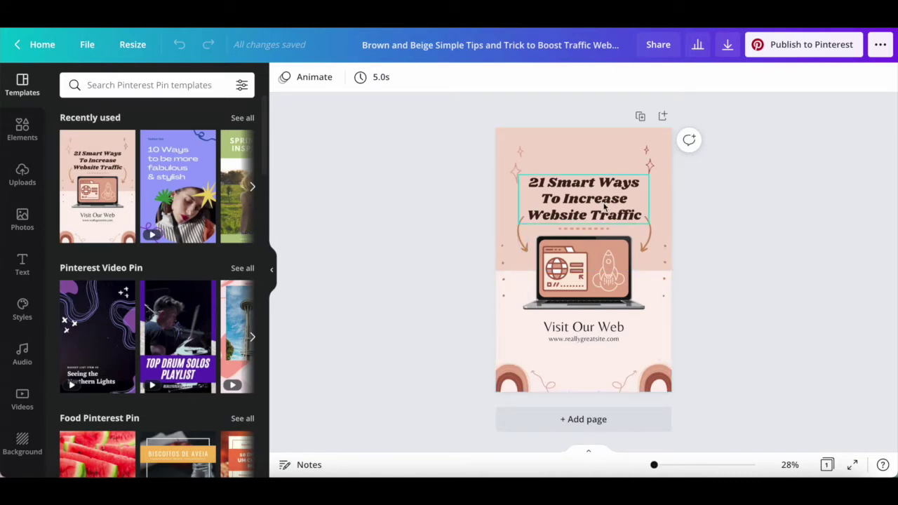
click(580, 195)
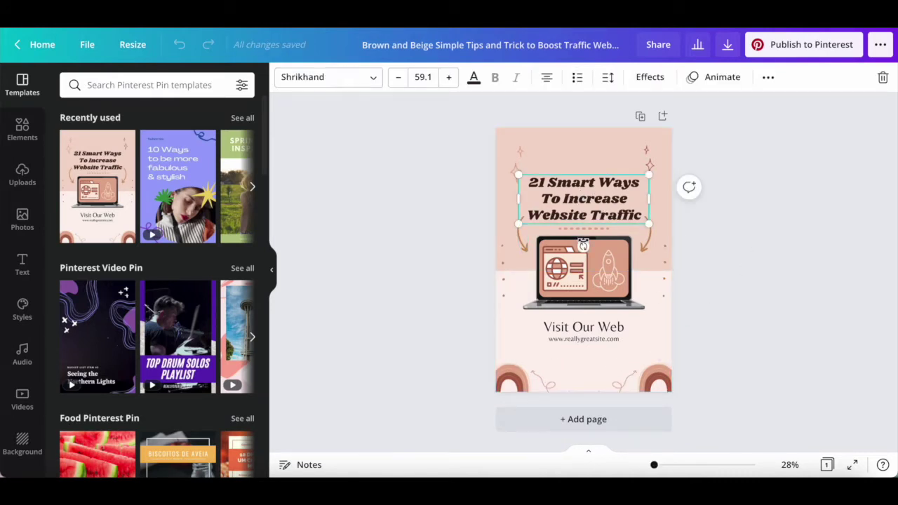
click(585, 274)
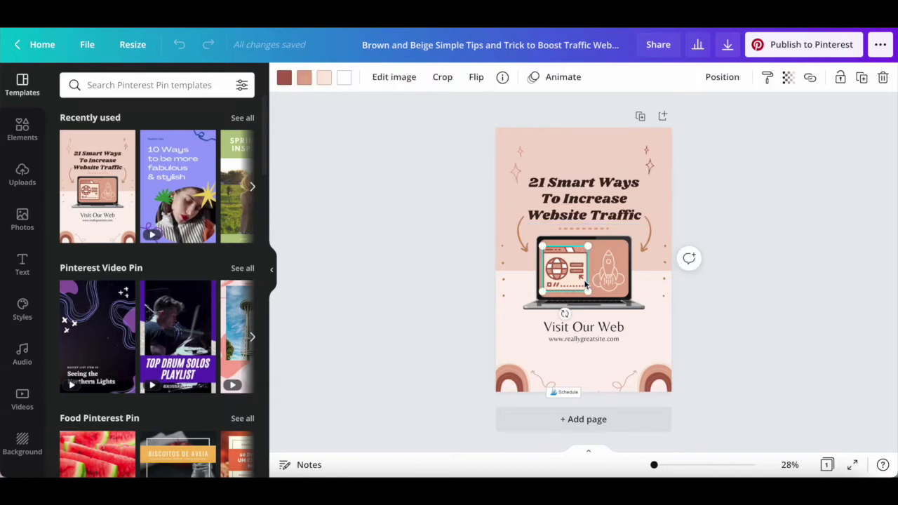
click(648, 240)
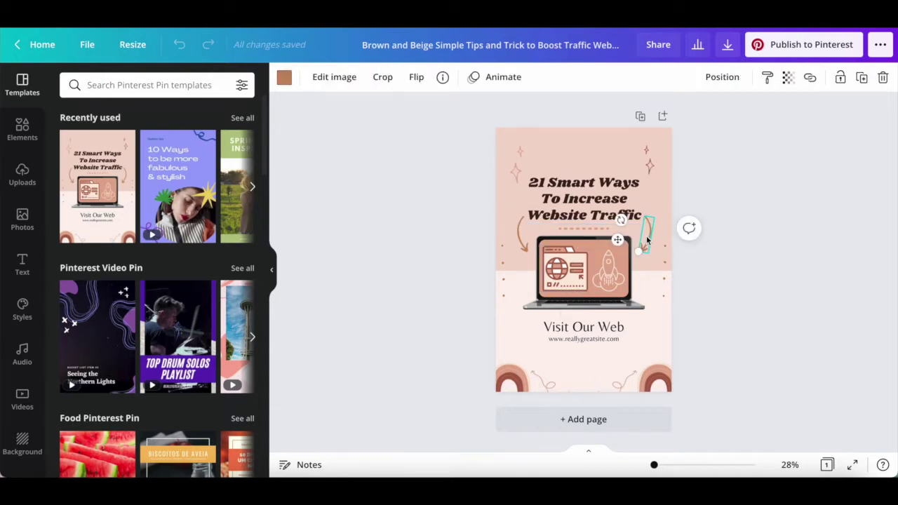
click(606, 330)
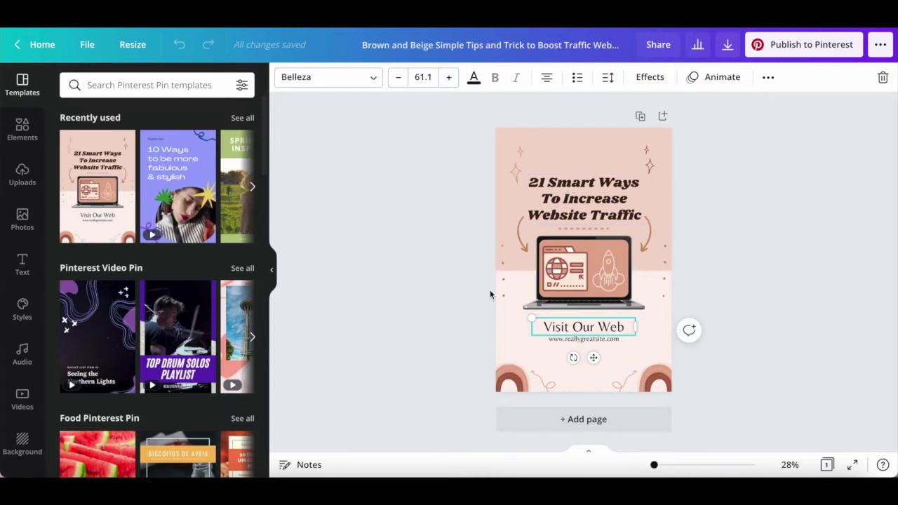
Make the top band red-pink and the page background white.
click(528, 146)
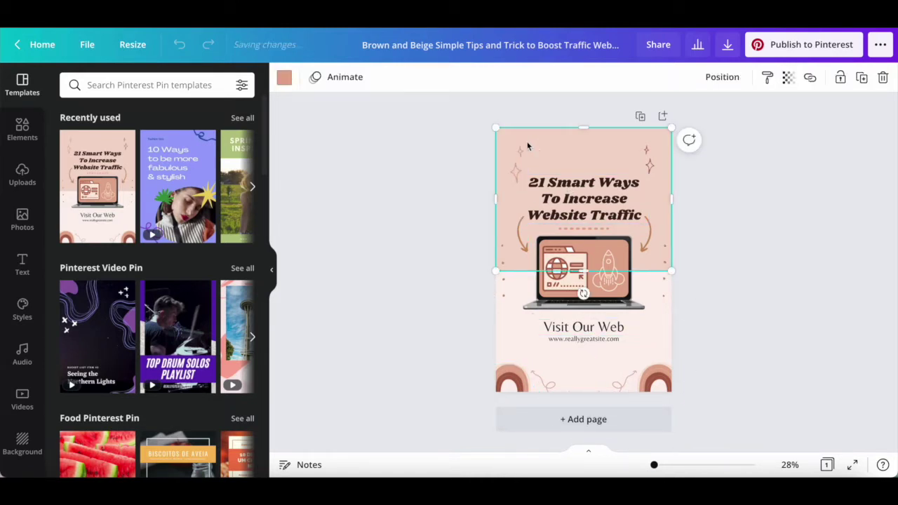
click(284, 79)
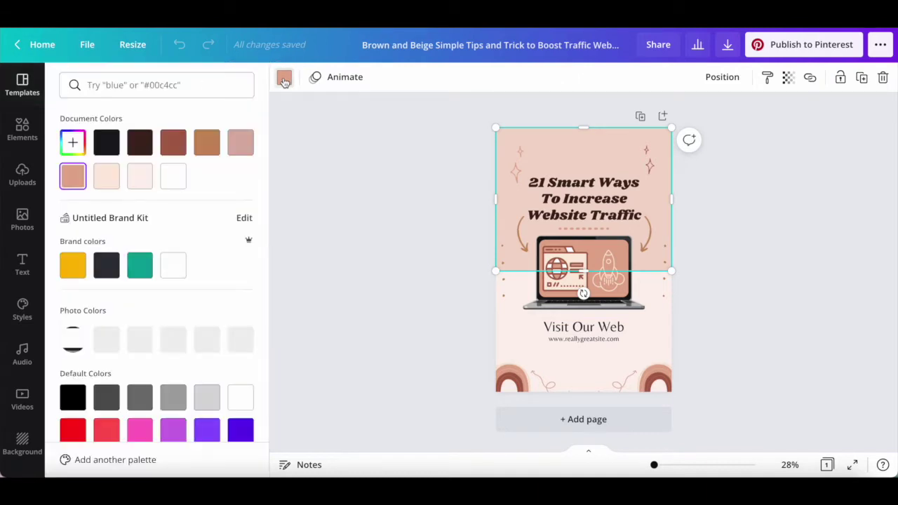
click(73, 431)
key(Escape)
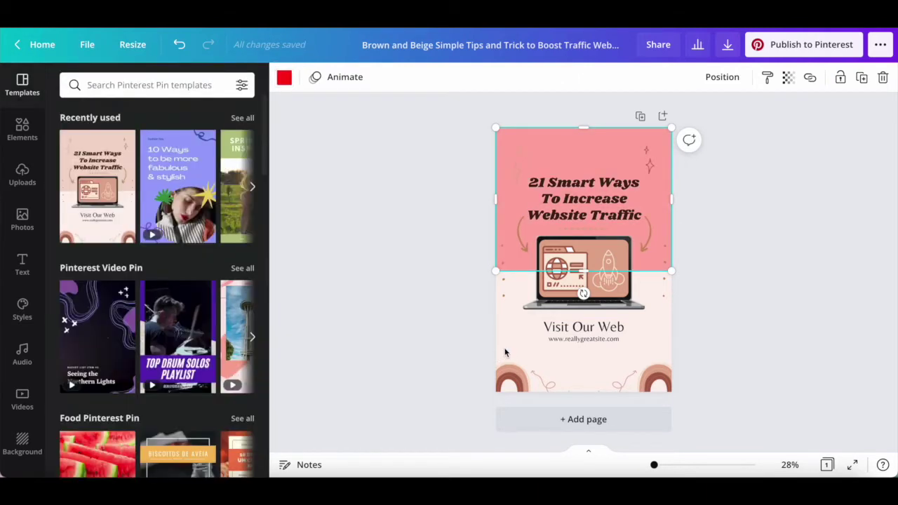
click(499, 349)
click(284, 77)
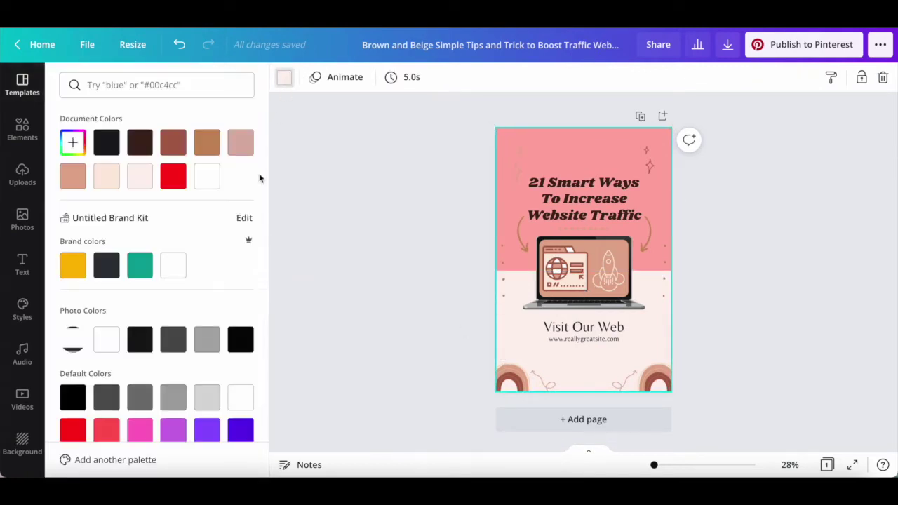
click(241, 397)
click(325, 375)
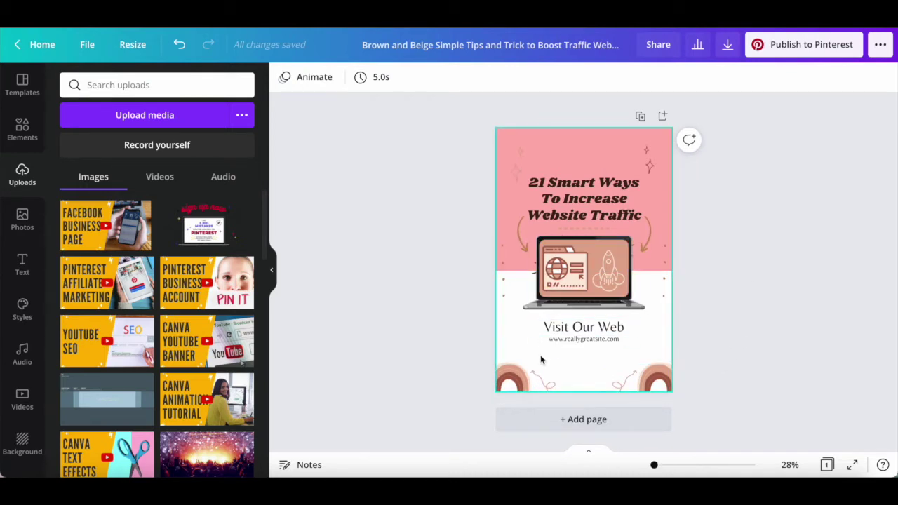
Turn the top-left and top-right sparkles red.
click(512, 168)
click(285, 79)
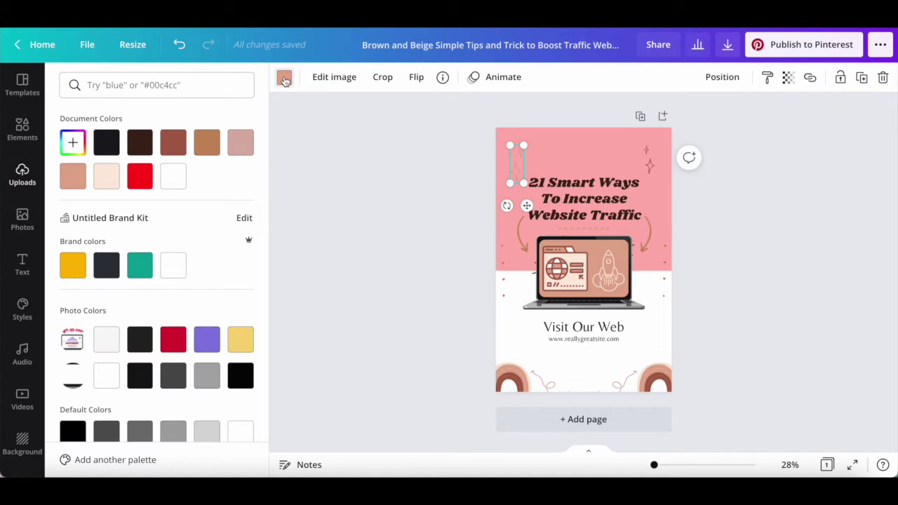
click(174, 340)
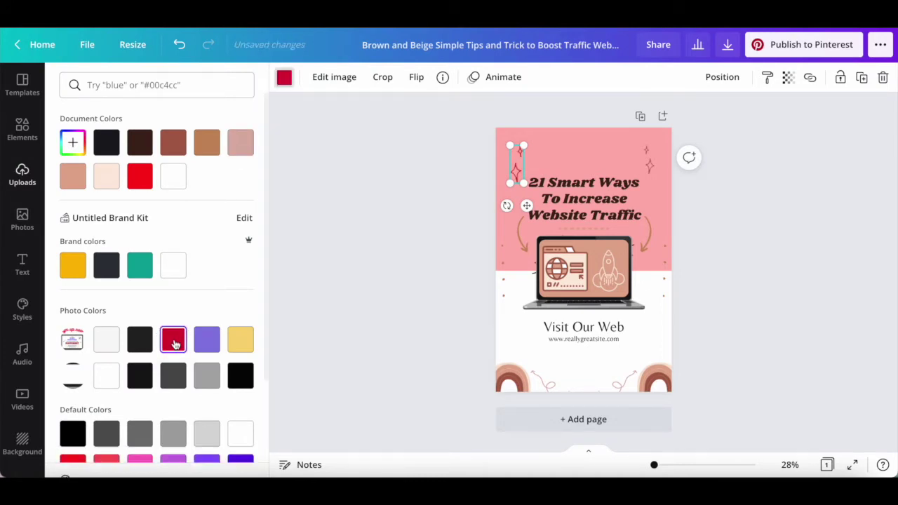
click(649, 164)
click(163, 343)
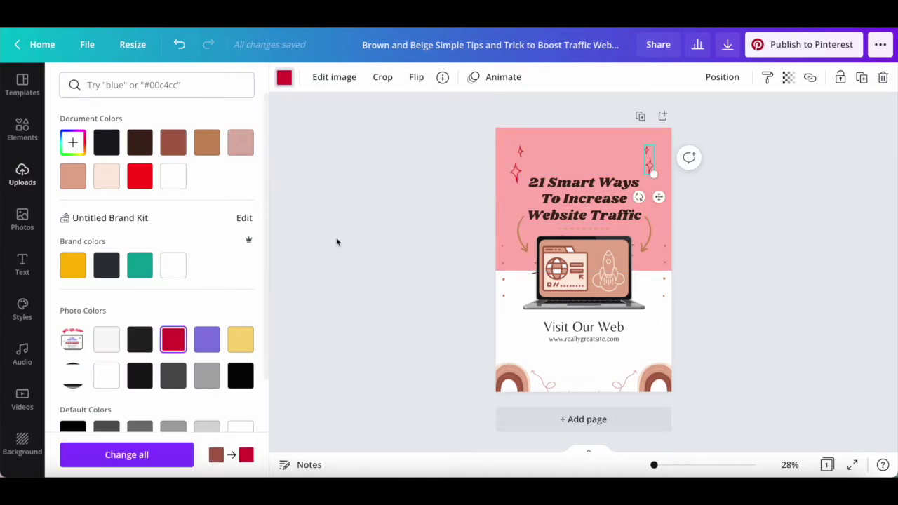
Recolour the bottom-left rainbow's bands red, purple and yellow.
click(523, 235)
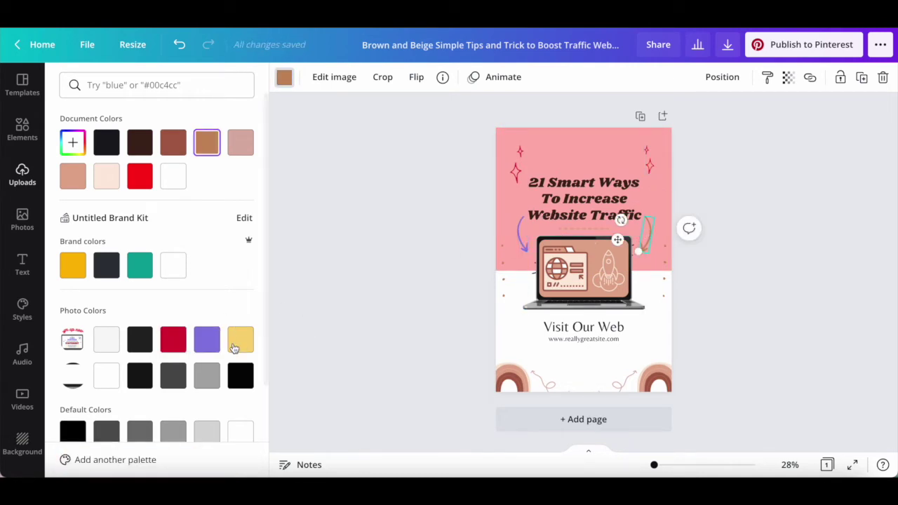
click(511, 379)
click(173, 340)
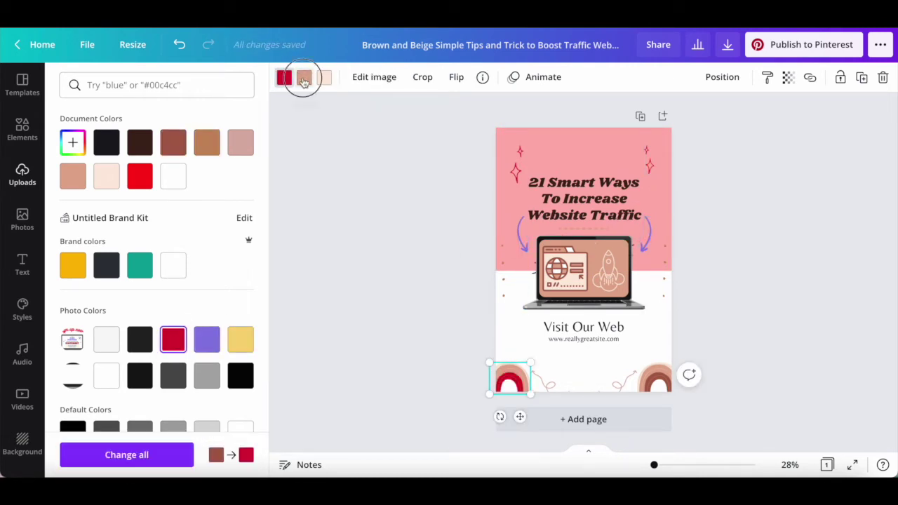
click(304, 77)
click(207, 340)
click(324, 76)
click(240, 340)
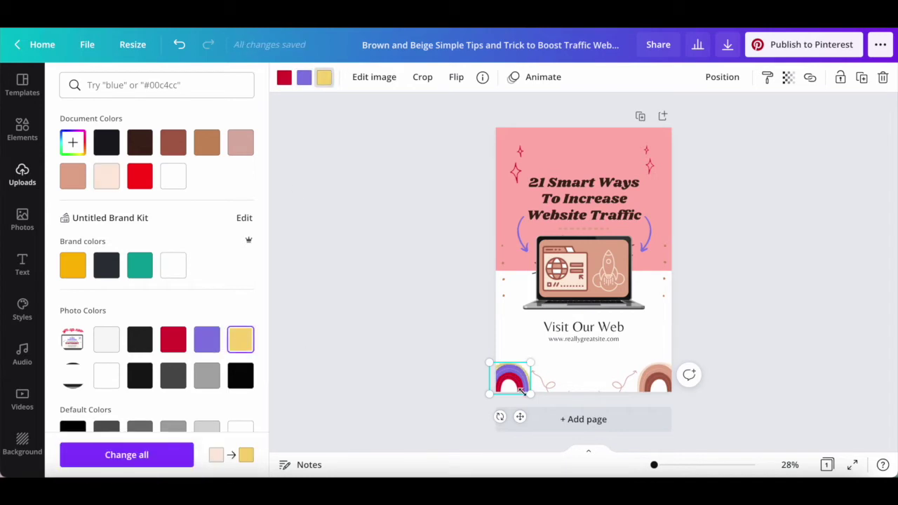
Make both squiggles yellow and the two thin vertical lines purple.
click(548, 381)
click(241, 340)
click(625, 383)
click(241, 340)
key(Tab)
click(207, 340)
key(Tab)
click(207, 340)
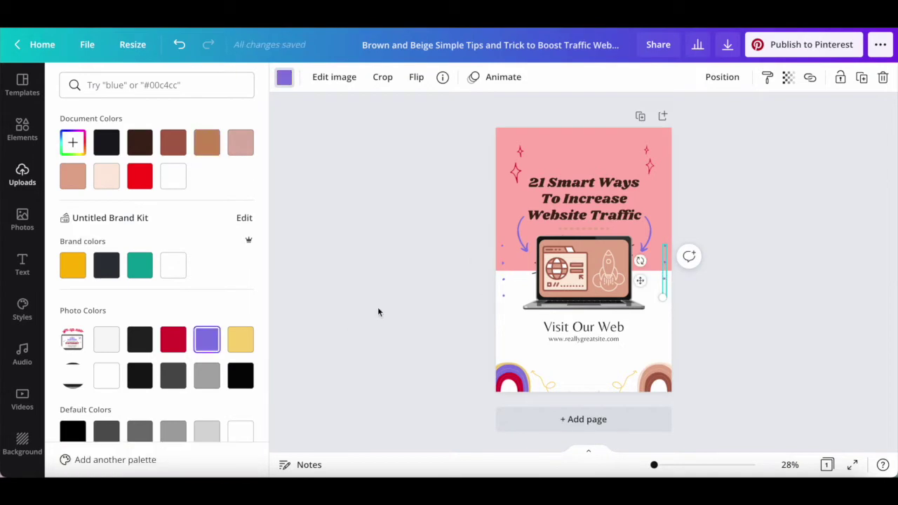
click(378, 307)
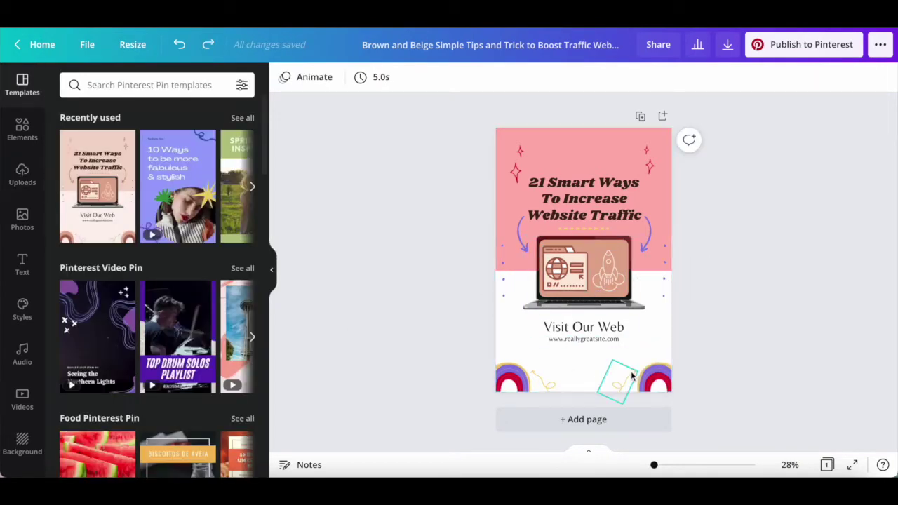
Delete the browser, rocket, screen-frame and laptop illustrations from the pin's middle.
click(560, 278)
key(Delete)
click(609, 275)
key(Delete)
click(611, 279)
key(Delete)
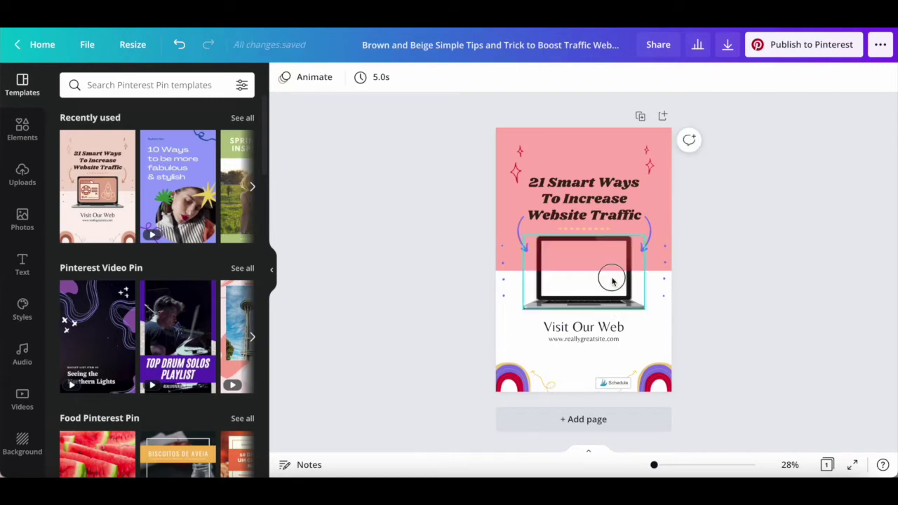
click(612, 280)
key(Delete)
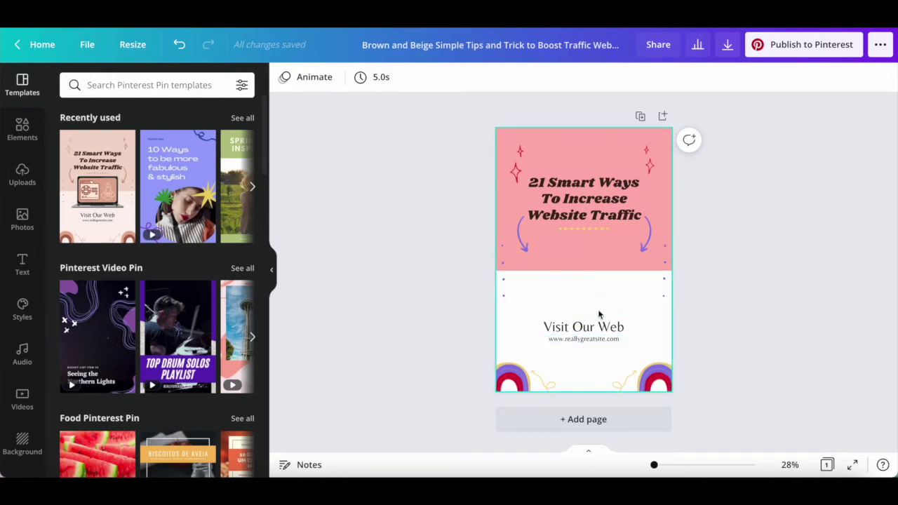
click(21, 179)
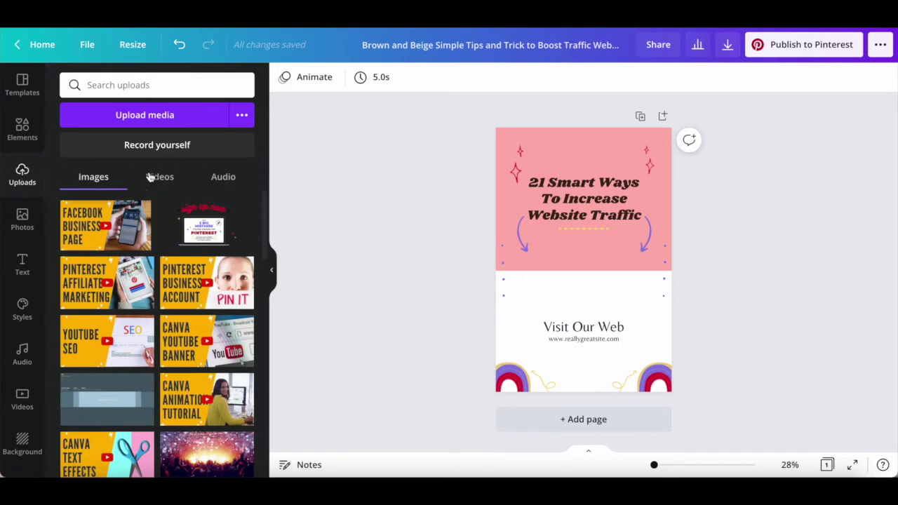
Add the uploaded sign up now Pinterest image and enlarge it across the pin's middle.
click(205, 223)
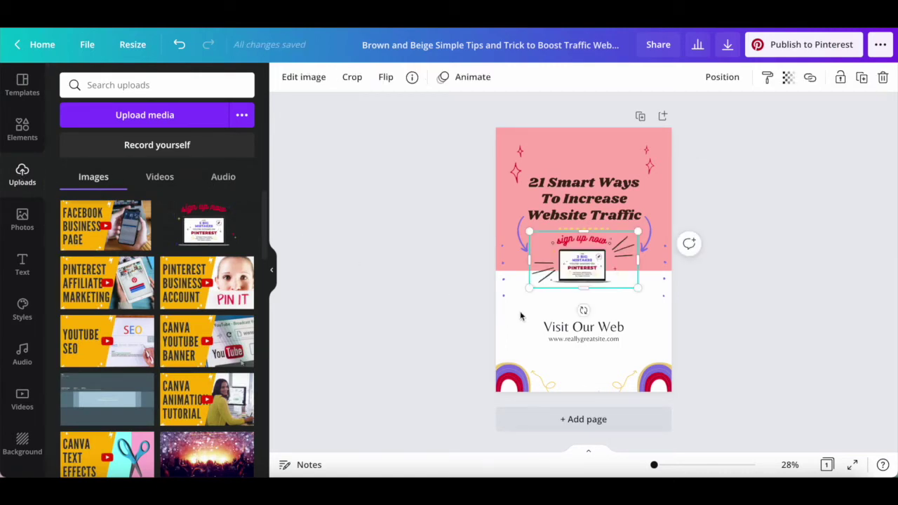
drag(638, 288, 666, 303)
drag(529, 303, 509, 312)
drag(579, 296, 574, 294)
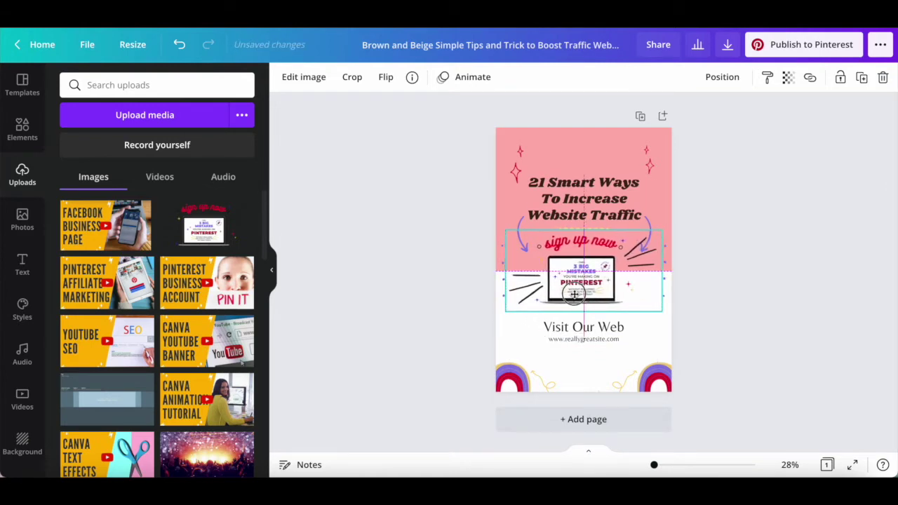
key(ctrl+z)
click(722, 246)
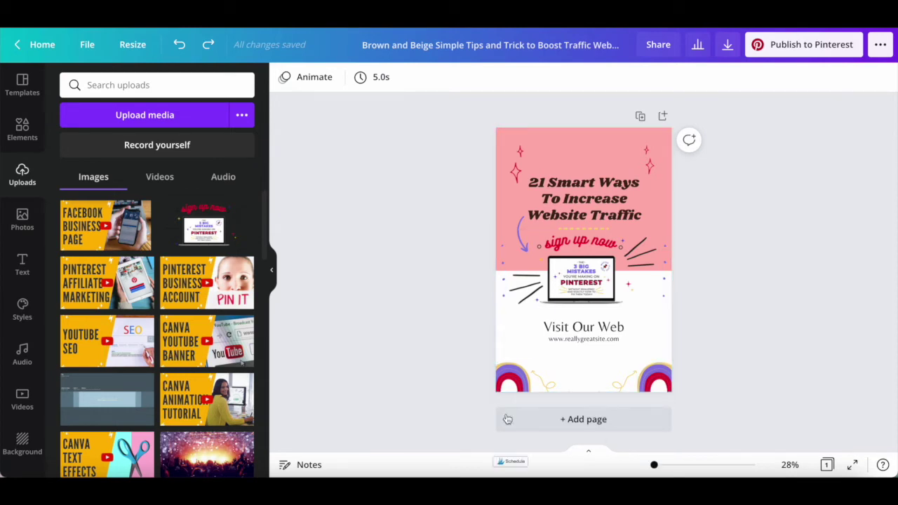
click(566, 218)
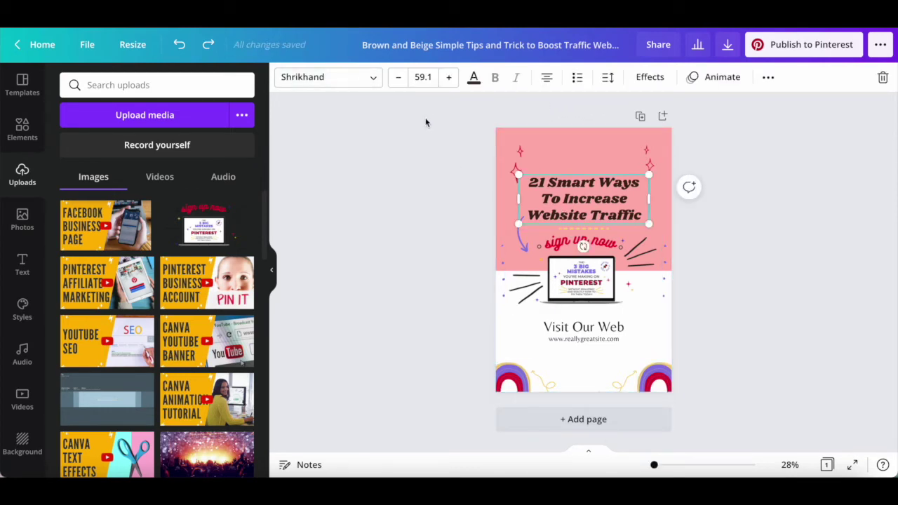
Change the title to FREE #PinPerfect Masterclass in white Raleway Heavy, size 80.
key(ctrl+y)
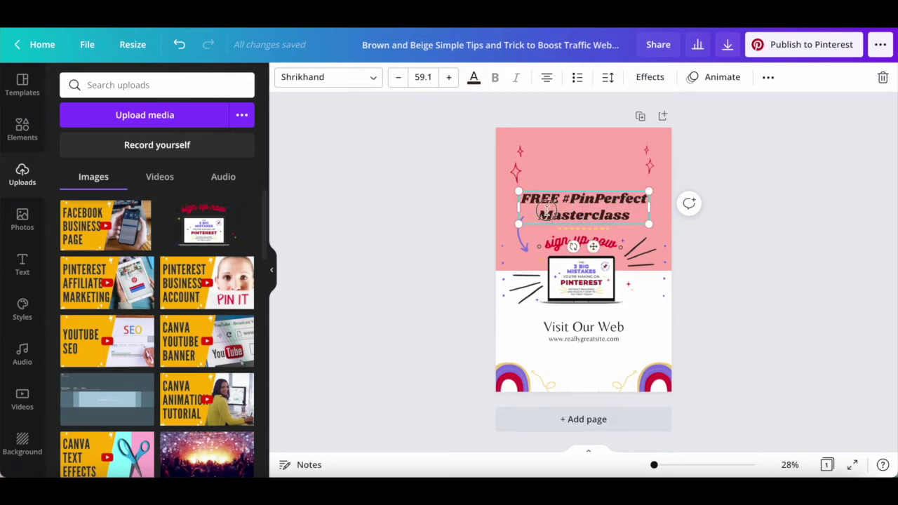
click(368, 78)
click(187, 213)
click(423, 78)
scroll(445, 247, down, 5)
click(422, 289)
click(473, 77)
click(175, 264)
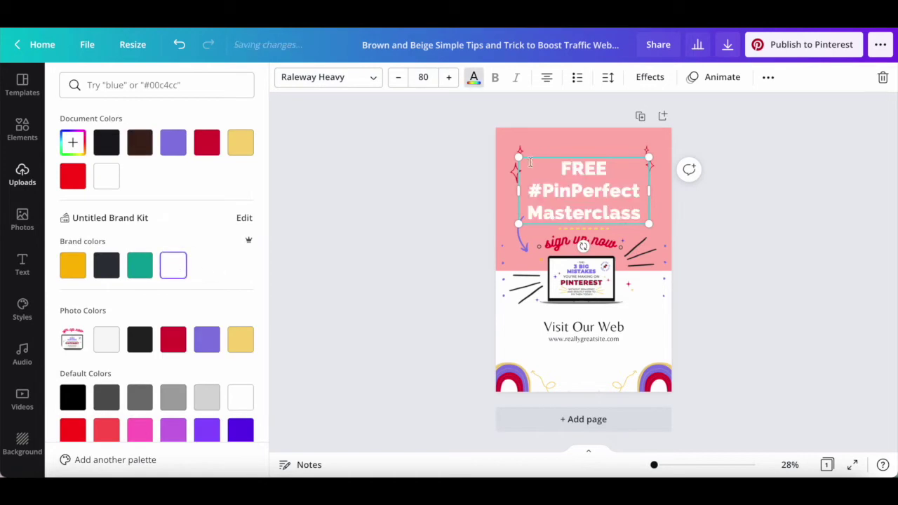
Give the title a red shadow and paste the BIG MISTAKES description below.
click(655, 81)
click(155, 185)
click(239, 358)
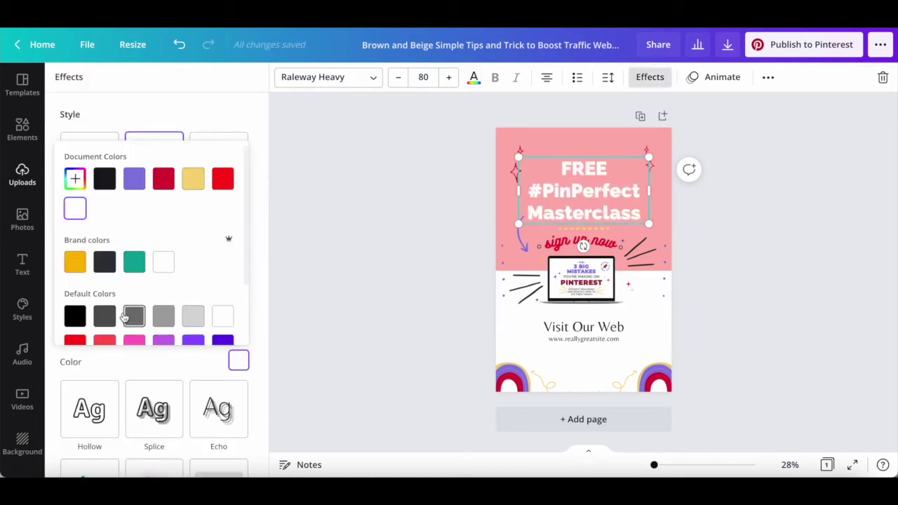
click(219, 184)
click(377, 250)
text(Discover the 3 BIG MISTAKES you're making on Pinterest without even realizing – and how to fix them today!)
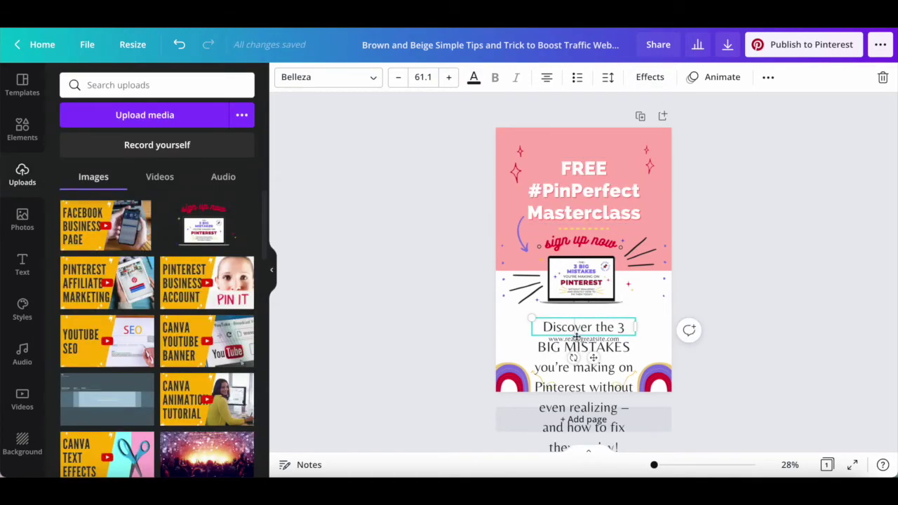
Style the description as purple Raleway text at size 32.
click(323, 77)
click(180, 191)
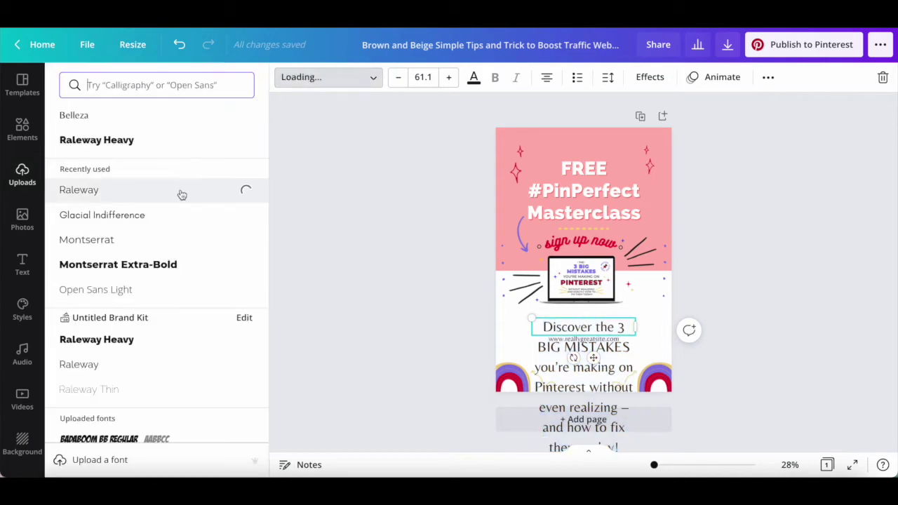
click(421, 77)
scroll(445, 233, down, 2)
click(422, 308)
click(473, 77)
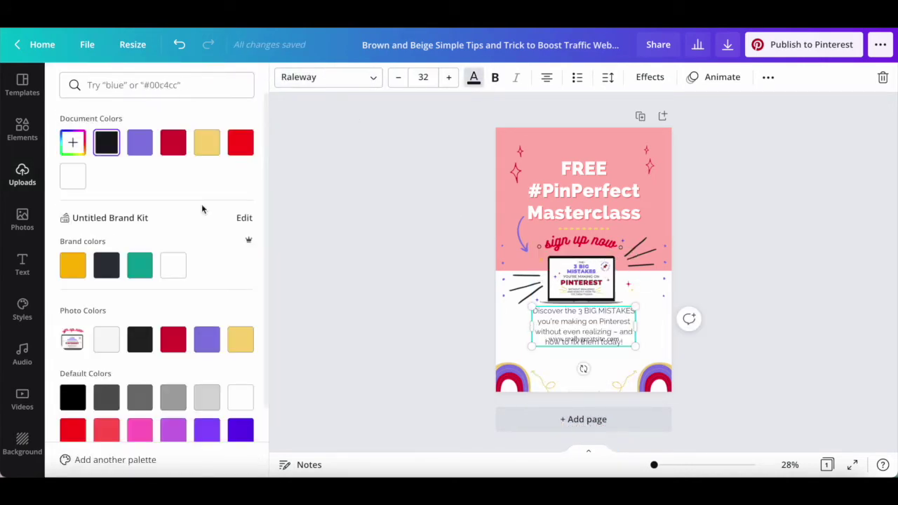
click(139, 143)
click(699, 351)
Position the paragraph above the link and bold '3 BIG MISTAKES' and 'how to fix them today!'.
drag(601, 335, 597, 368)
drag(578, 313, 631, 322)
key(ctrl+b)
drag(544, 347, 634, 348)
key(ctrl+b)
Replace the web address with bit.ly/pinperfectmasterclass in bold Raleway 24, centred.
click(584, 359)
text(bit.ly/pinperfectmasterclass)
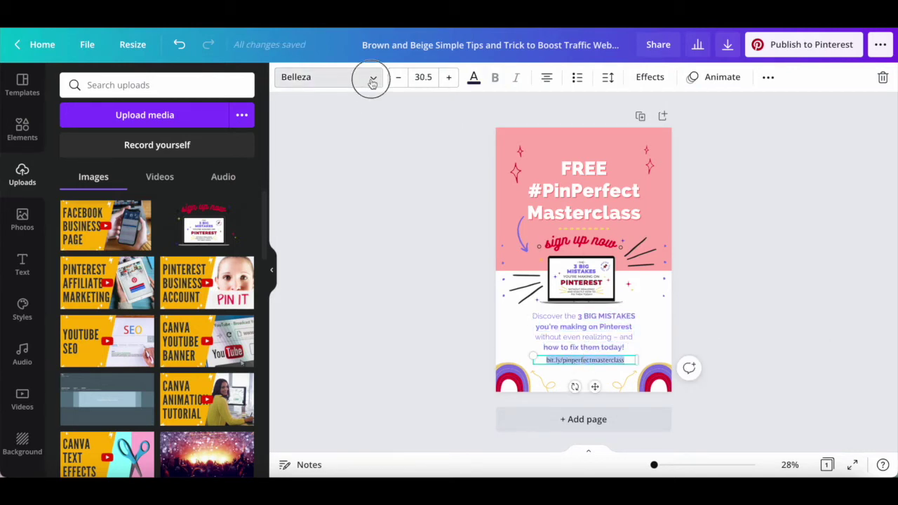
click(371, 76)
click(190, 141)
click(423, 76)
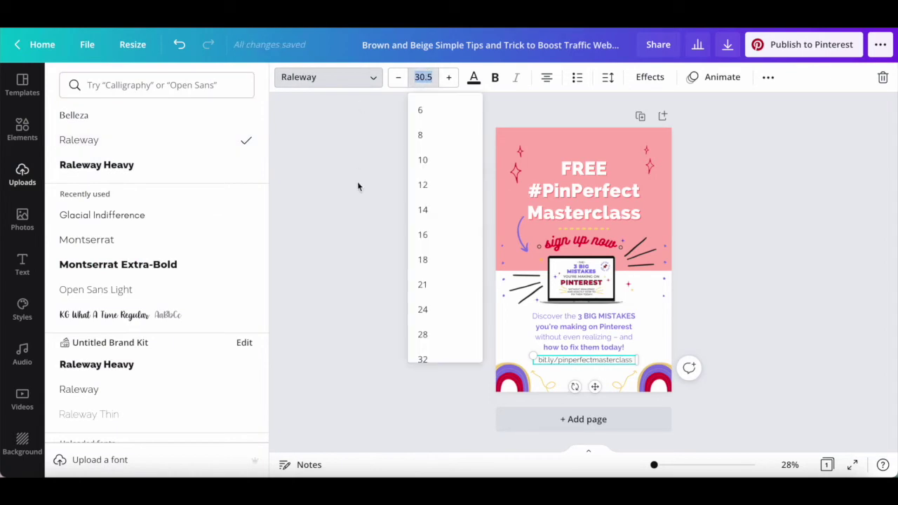
click(448, 309)
click(495, 77)
click(858, 329)
drag(597, 364, 597, 363)
click(757, 176)
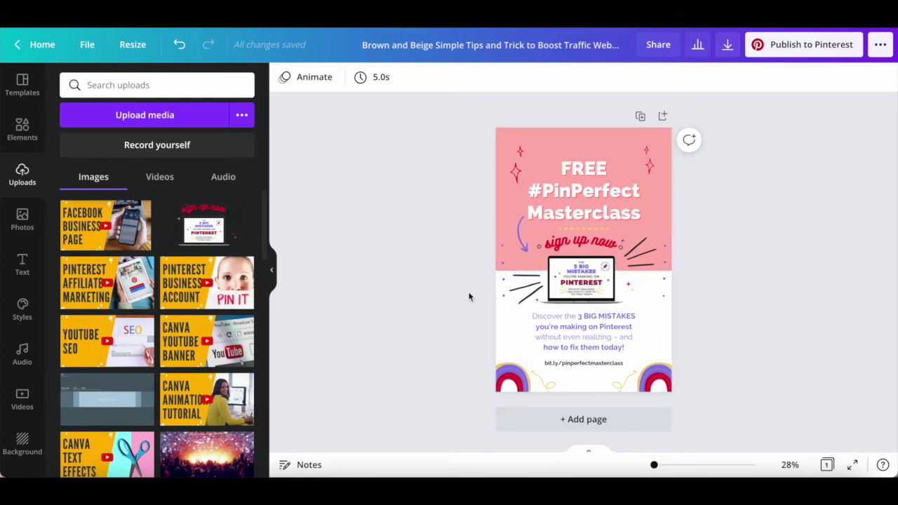
Browse the Elements, Uploads and Photos panels, ending on the Text panel.
click(23, 130)
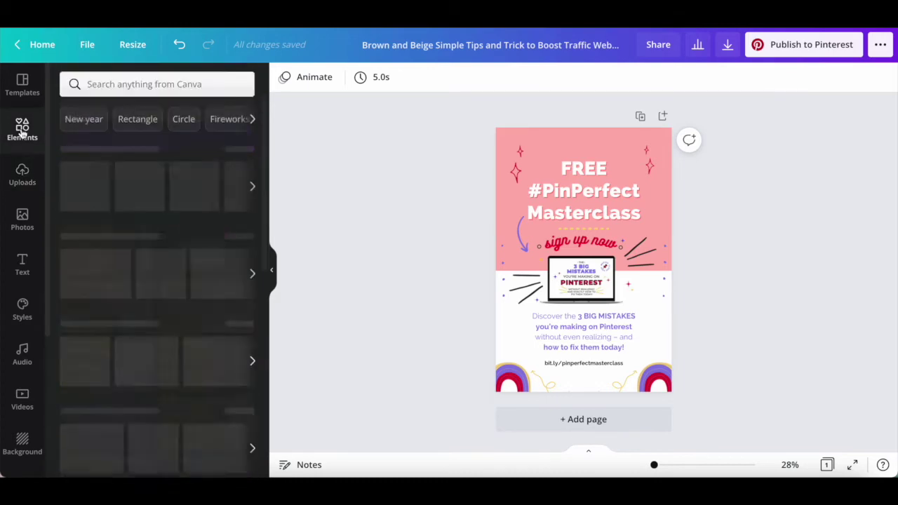
click(21, 180)
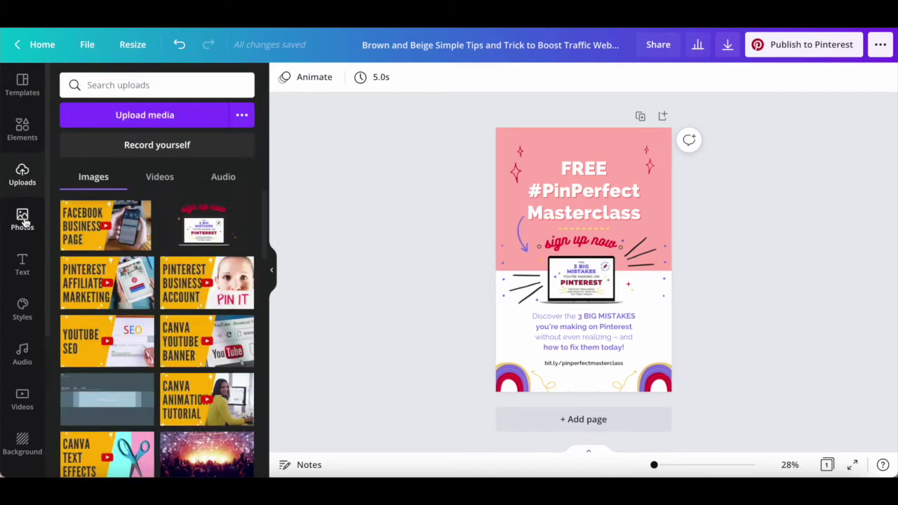
click(22, 219)
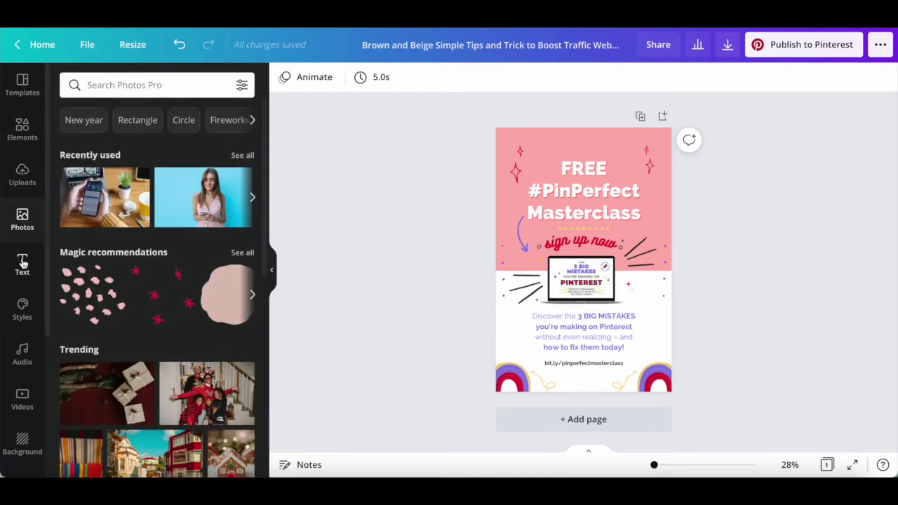
click(22, 264)
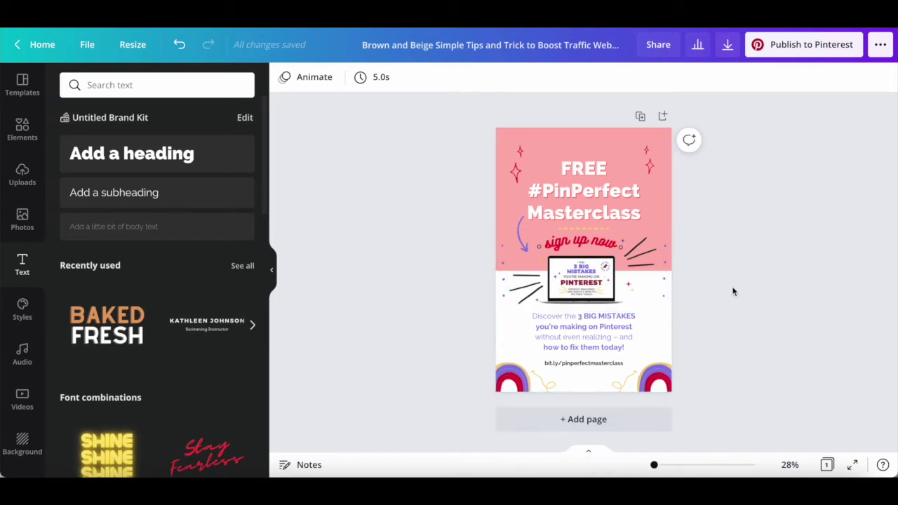
Rename the design 'Make Money With Pinterest' and download it as a PNG.
click(583, 45)
text(Make Mon)
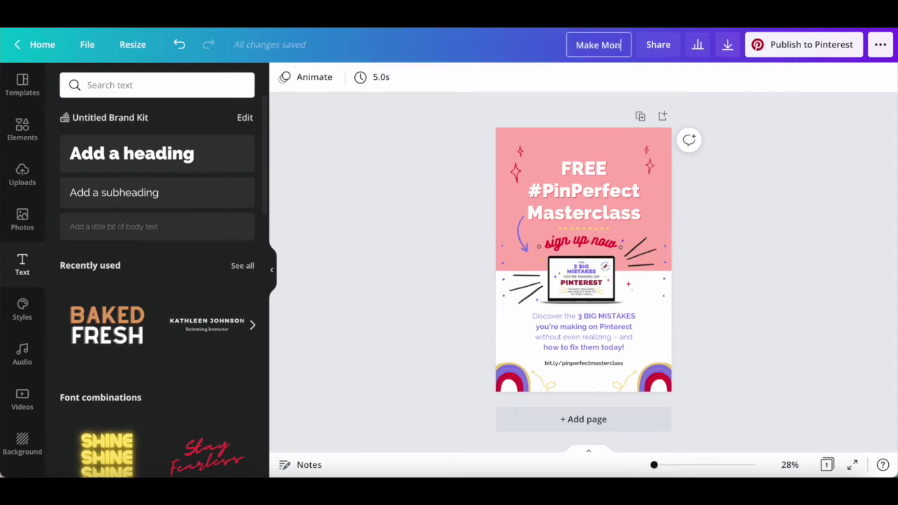
text(ey With Pinterest)
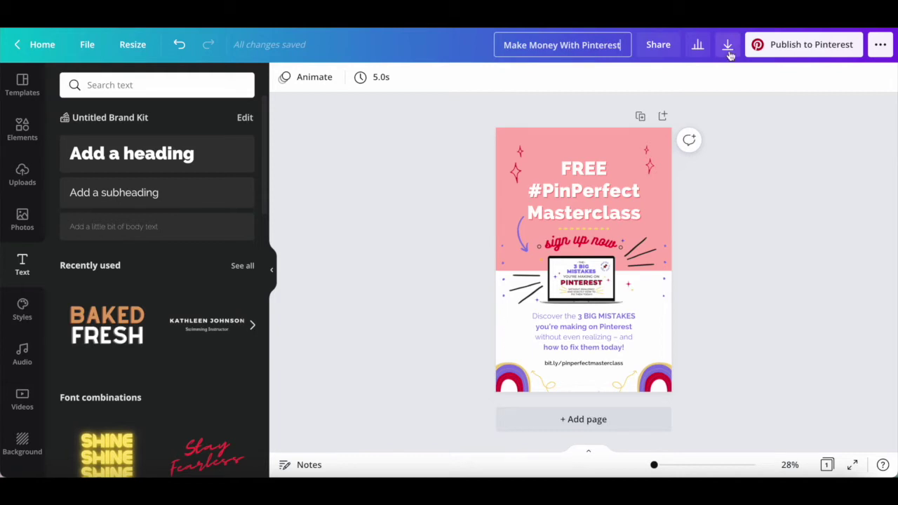
click(728, 46)
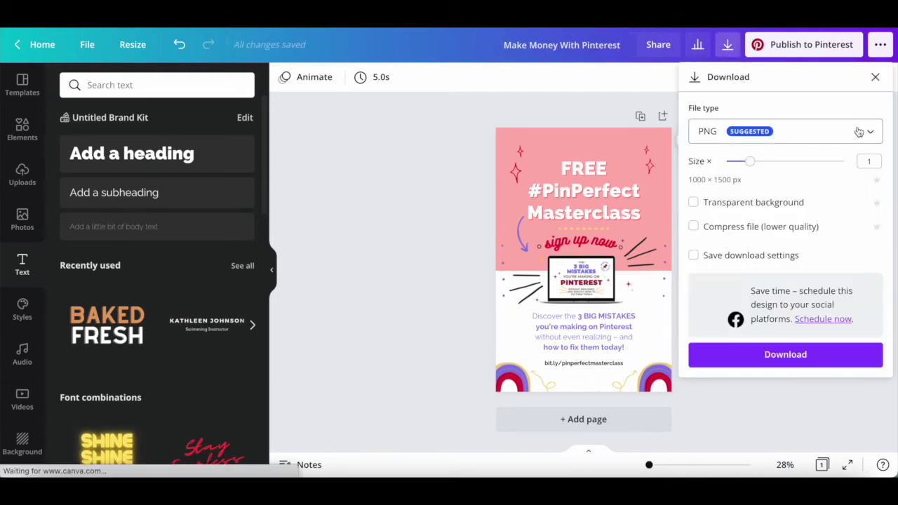
click(867, 136)
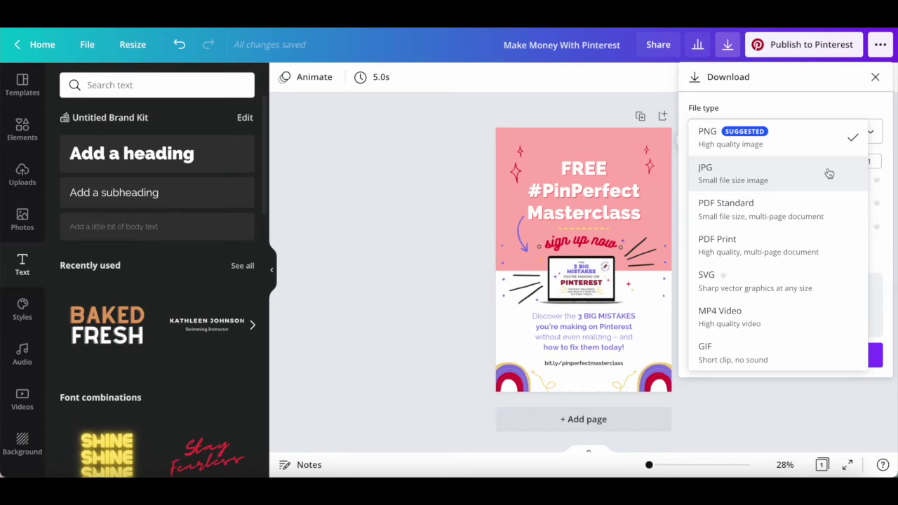
click(822, 146)
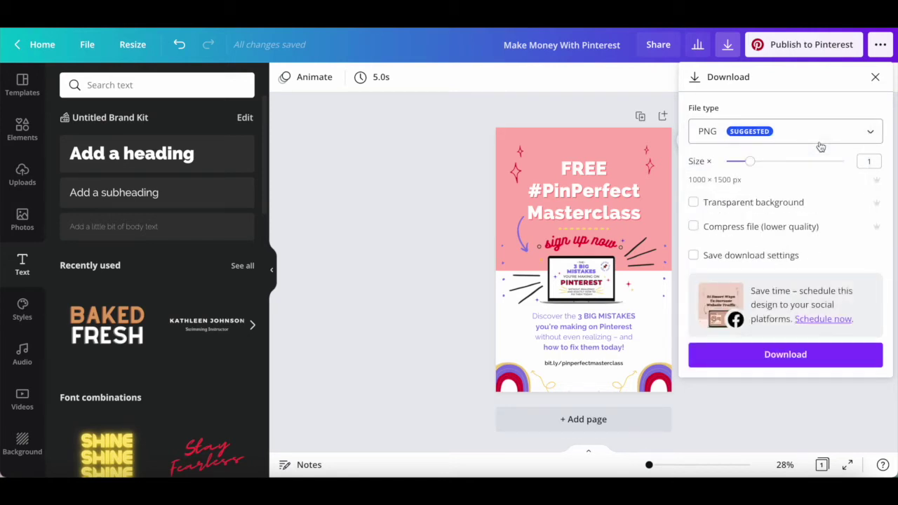
click(849, 357)
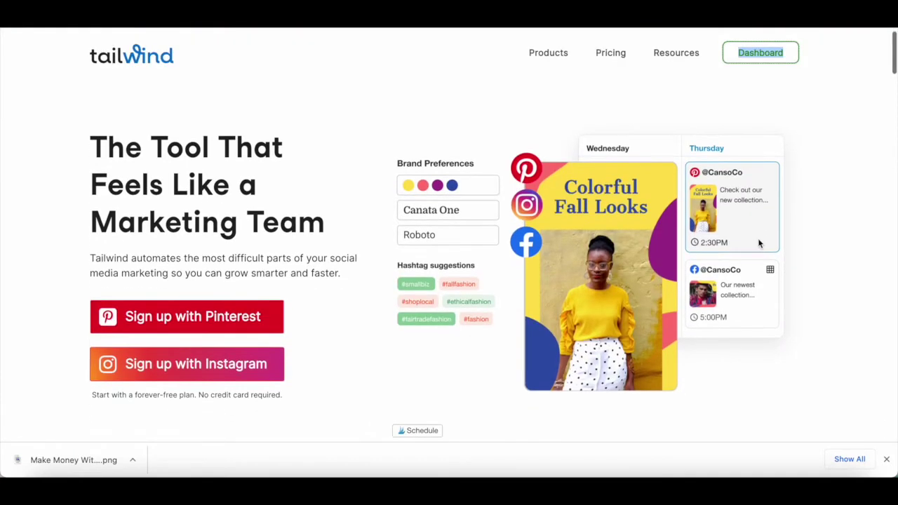
Scroll down the Tailwind homepage until the Create features section is in view.
scroll(758, 238, down, 2)
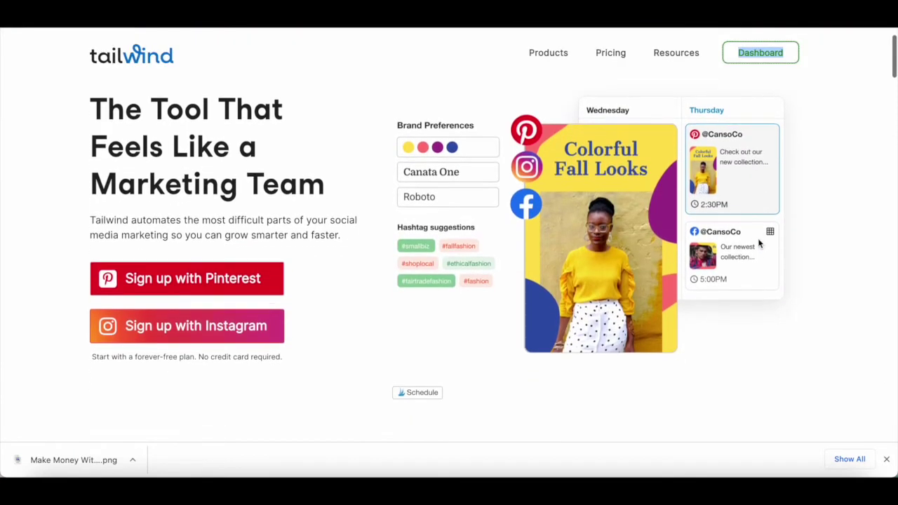
scroll(759, 243, down, 2)
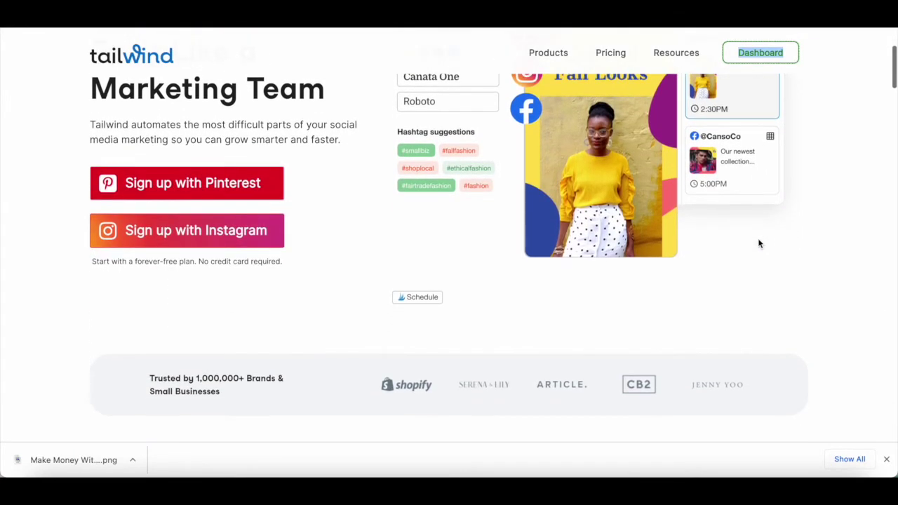
scroll(758, 243, down, 3)
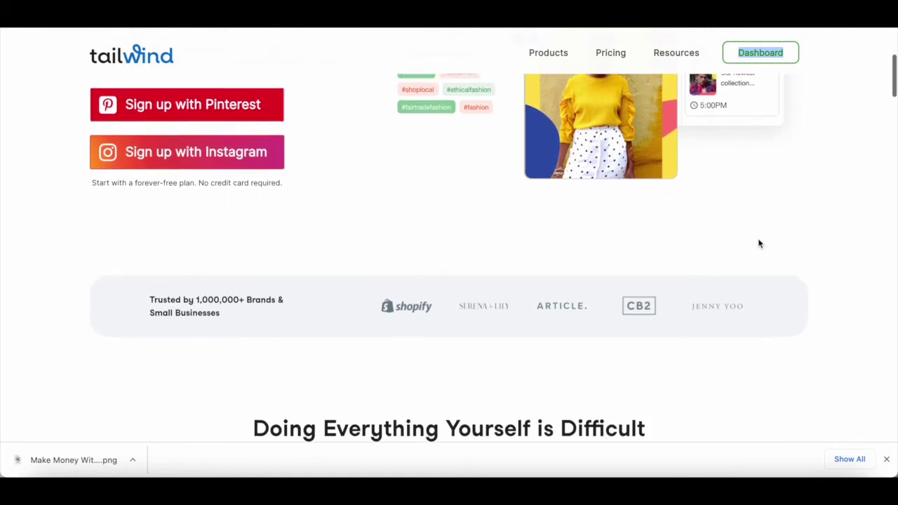
scroll(759, 243, down, 3)
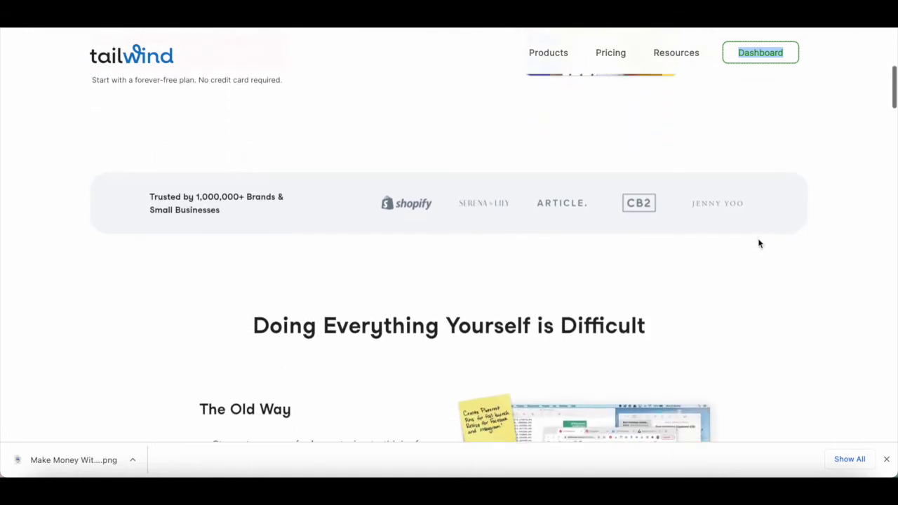
scroll(759, 243, down, 5)
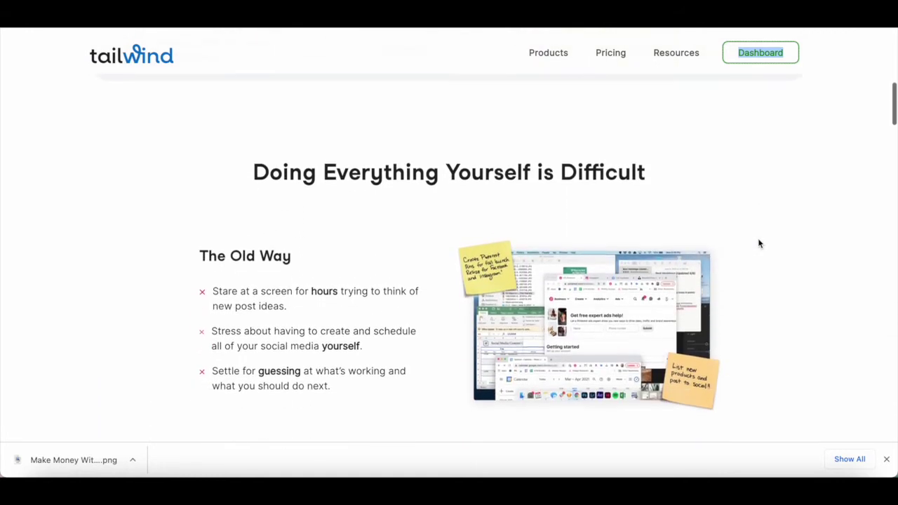
scroll(759, 243, down, 3)
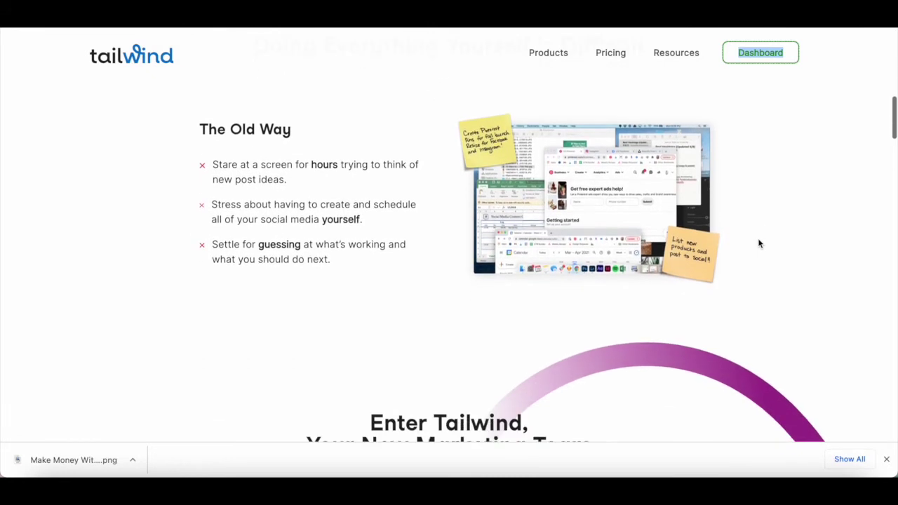
scroll(759, 244, down, 4)
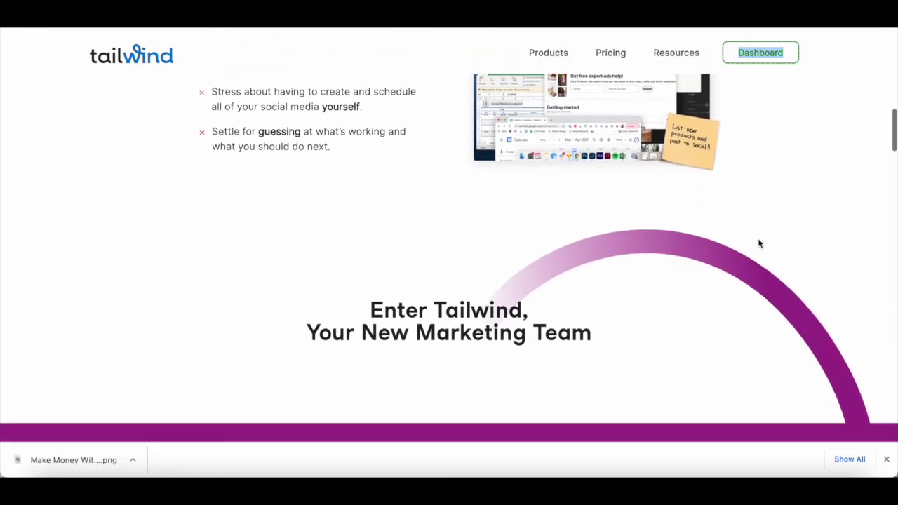
scroll(758, 243, down, 4)
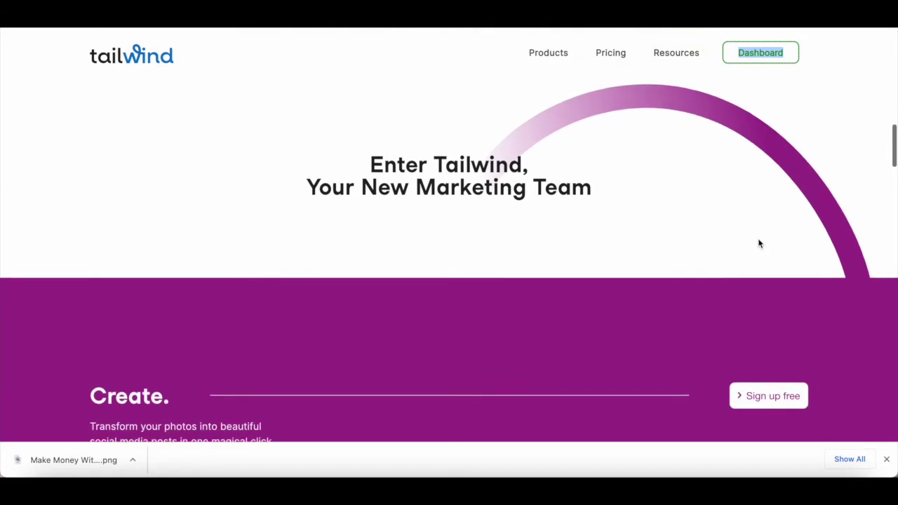
scroll(759, 243, down, 5)
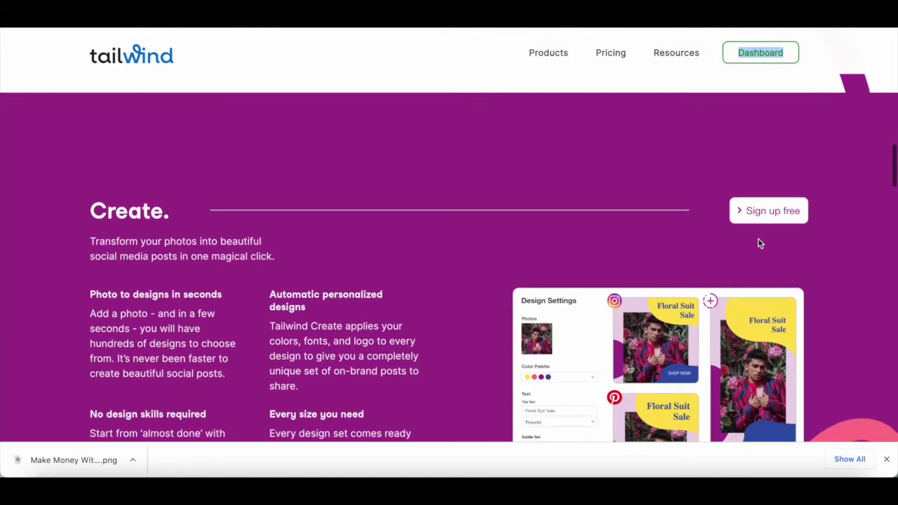
scroll(758, 244, down, 3)
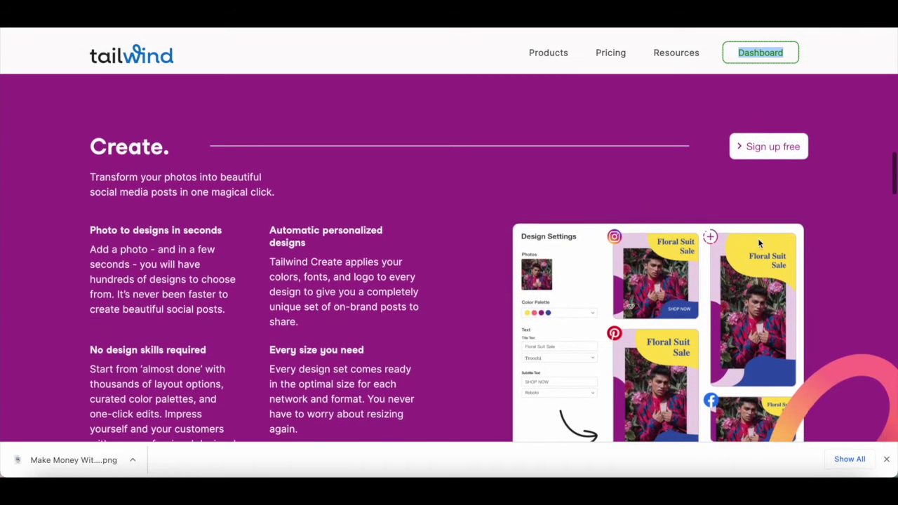
scroll(759, 243, down, 2)
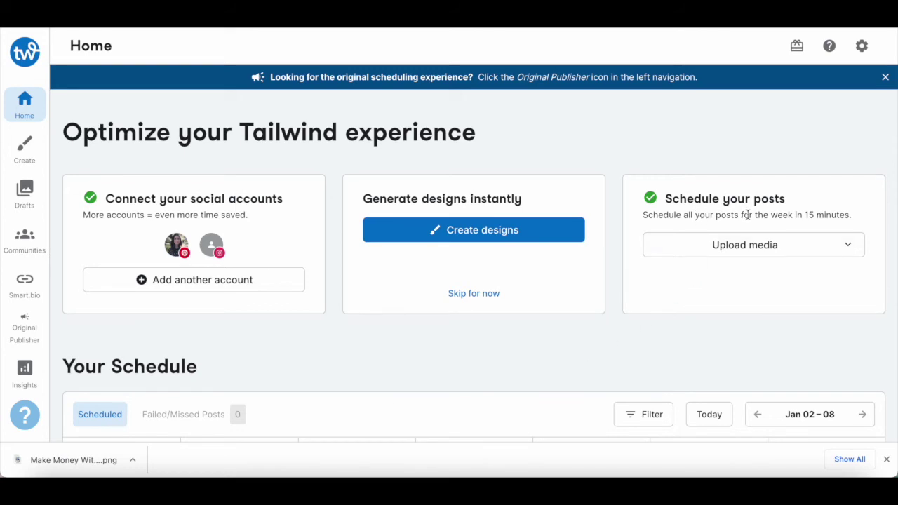
Upload Make Money With Pinterest.png for the Pinterest account and open it in Edit Posts.
click(746, 254)
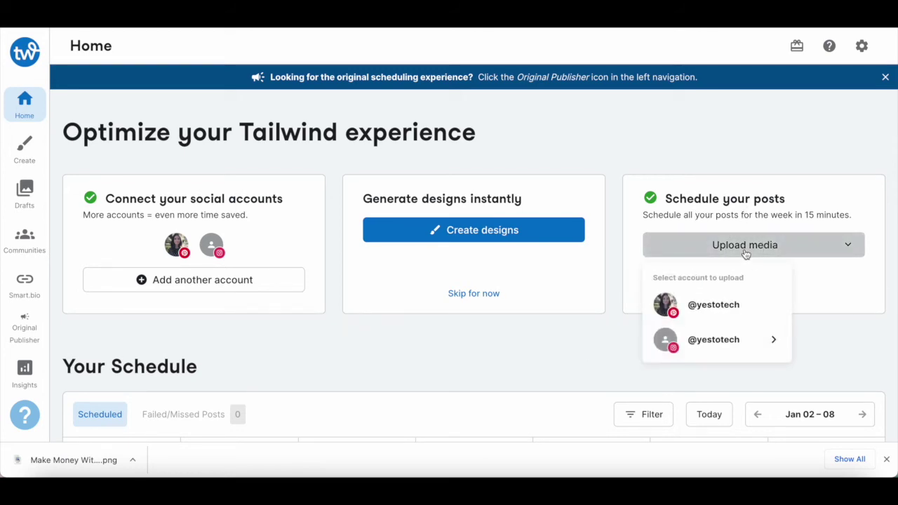
click(734, 315)
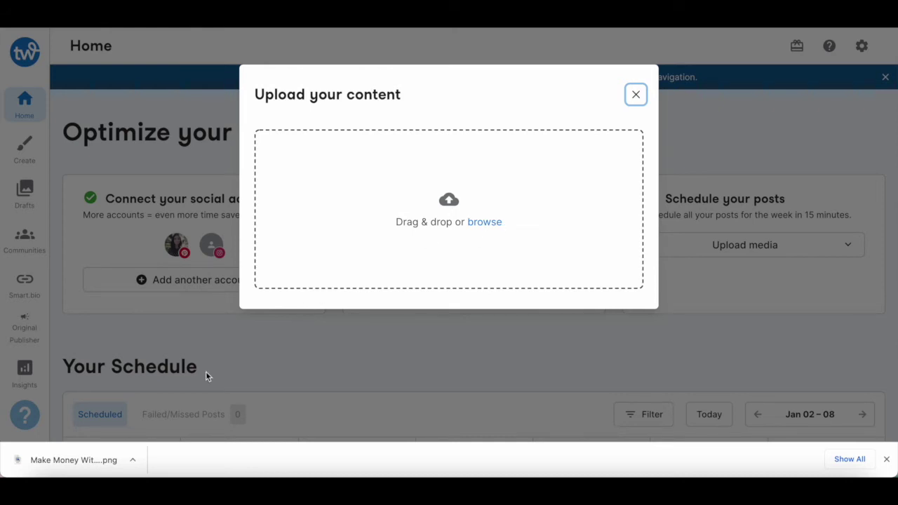
drag(92, 462, 397, 227)
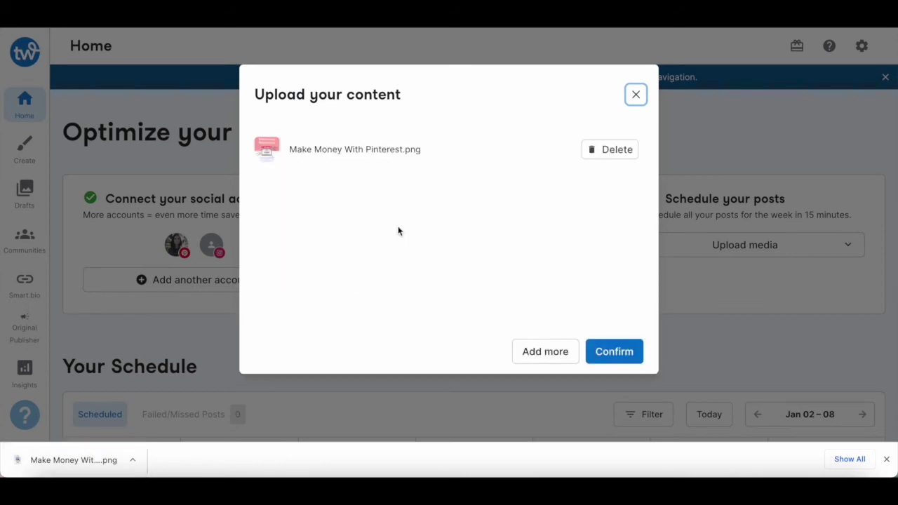
click(610, 358)
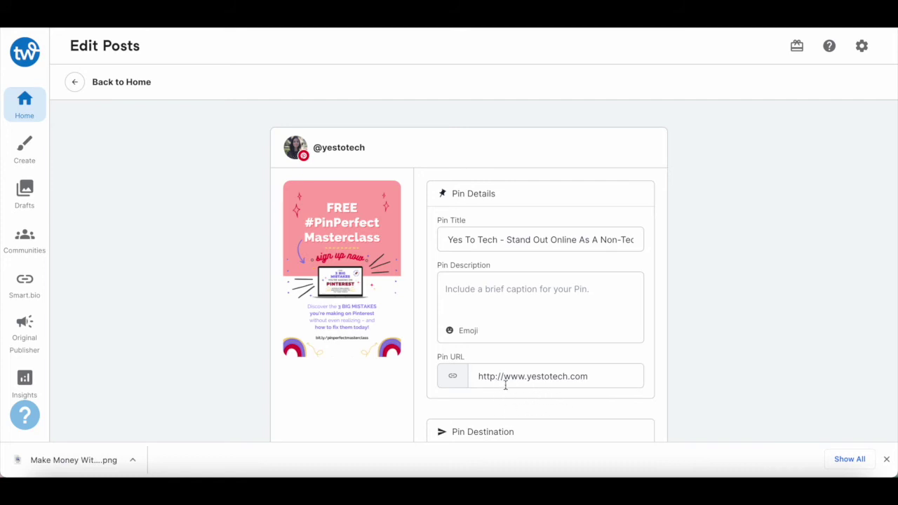
Title the pin 'Free #PinPerfect Masterclass', paste its description, and set the link to bit.ly/pinperfectmasterclass.
key(ctrl+a)
text(Free #PinPerfec)
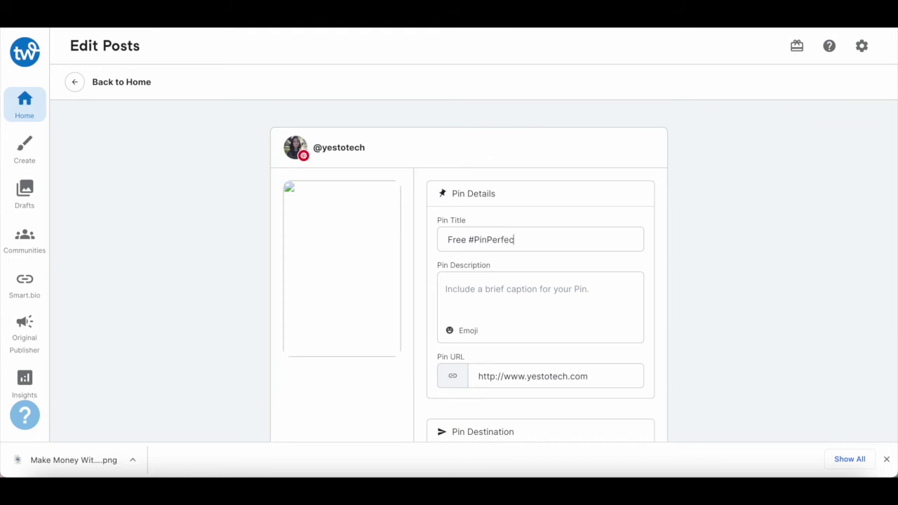
text(t Masterclass)
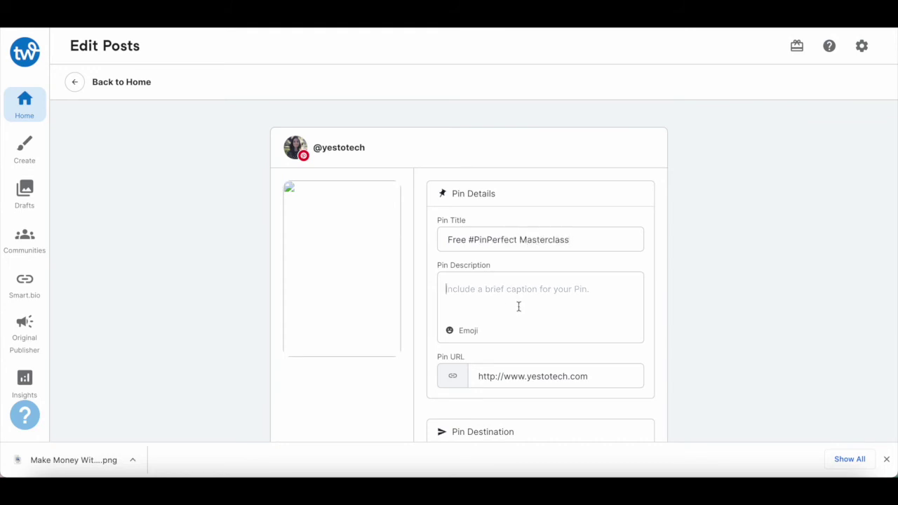
click(518, 307)
text(Discover the 3 BIG MISTAKES you're making on Pinterest without even realizing – and how to fix them today!)
triple_click(527, 379)
text(bit.ly/pinperfectmasterclass)
click(709, 365)
scroll(709, 365, down, 1)
scroll(710, 371, down, 3)
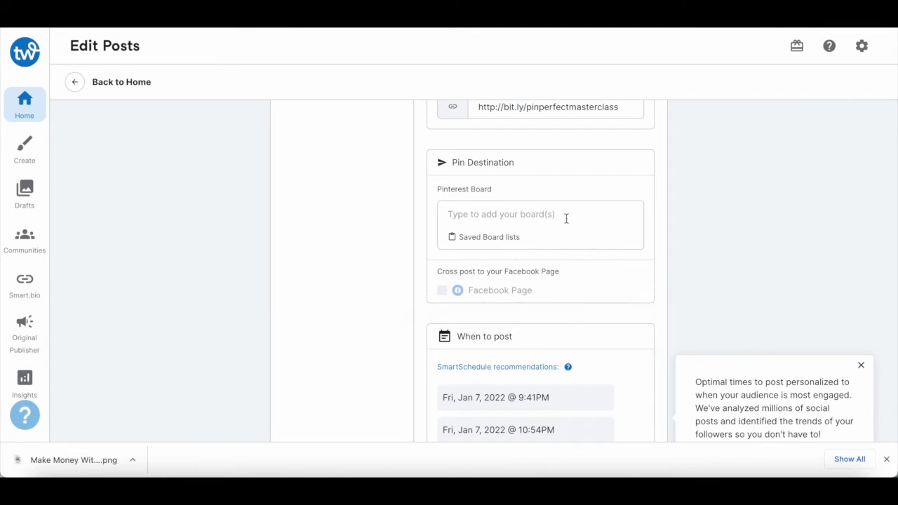
Add the PINTEREST MARKETING board list, including Savvy Pinners, as the pin's boards.
click(498, 218)
text(pintere)
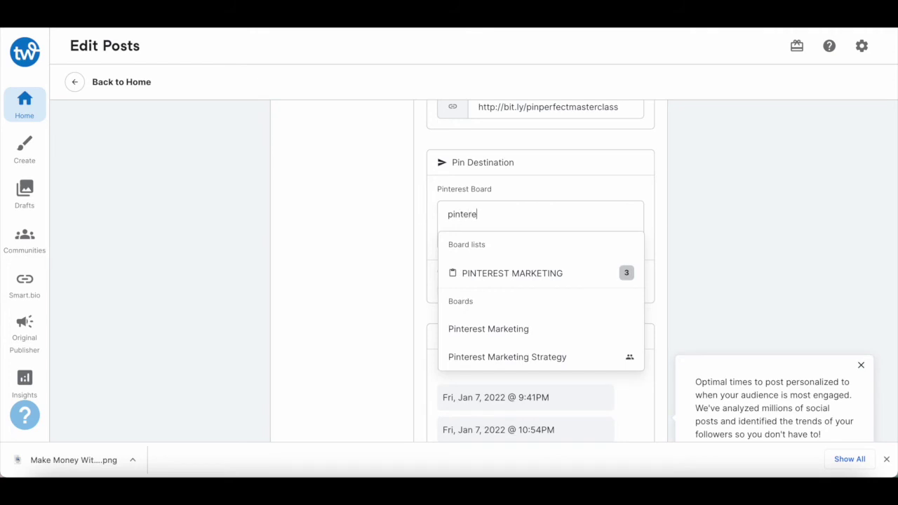
click(509, 270)
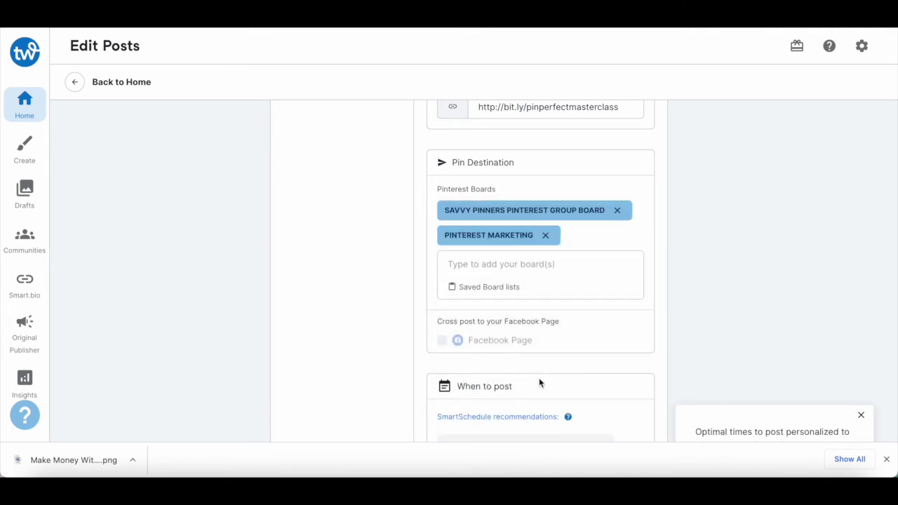
Schedule the pin for the SmartSchedule slot Sat, Jan 8, 2022 @ 6:24PM.
scroll(647, 245, down, 3)
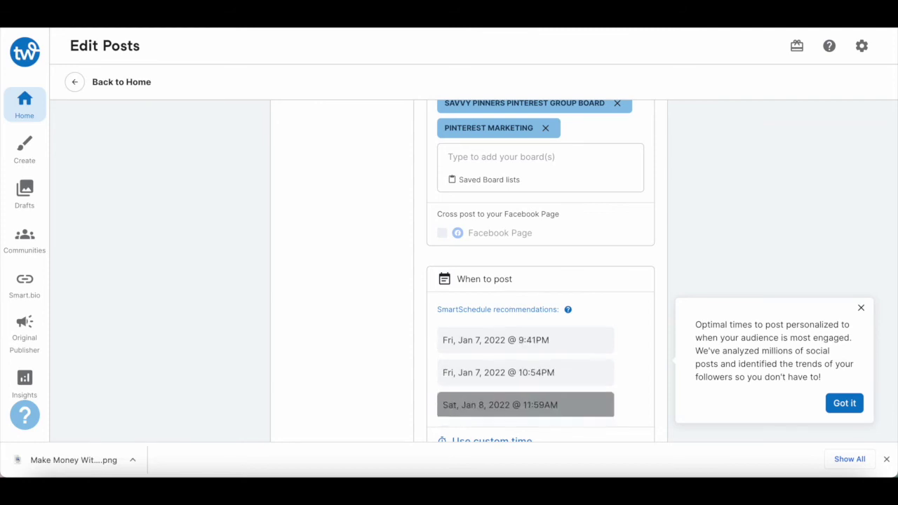
scroll(549, 375, down, 1)
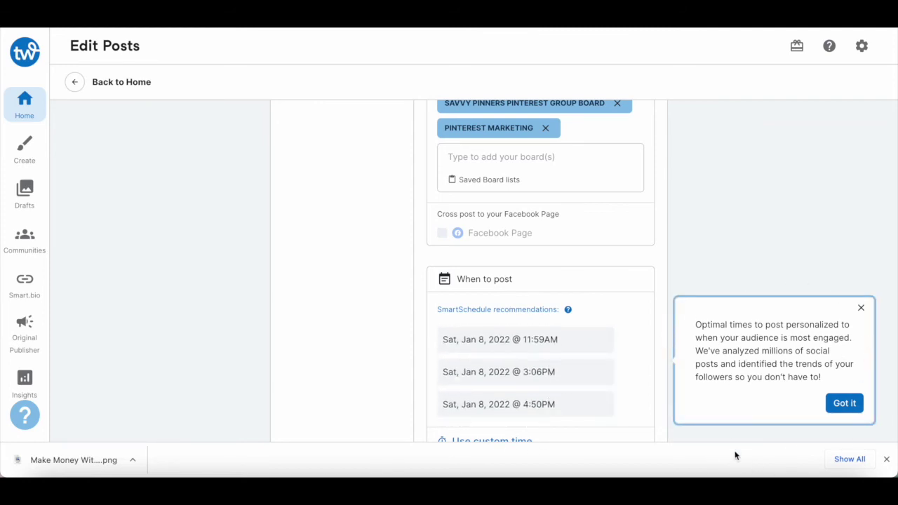
scroll(468, 412, down, 2)
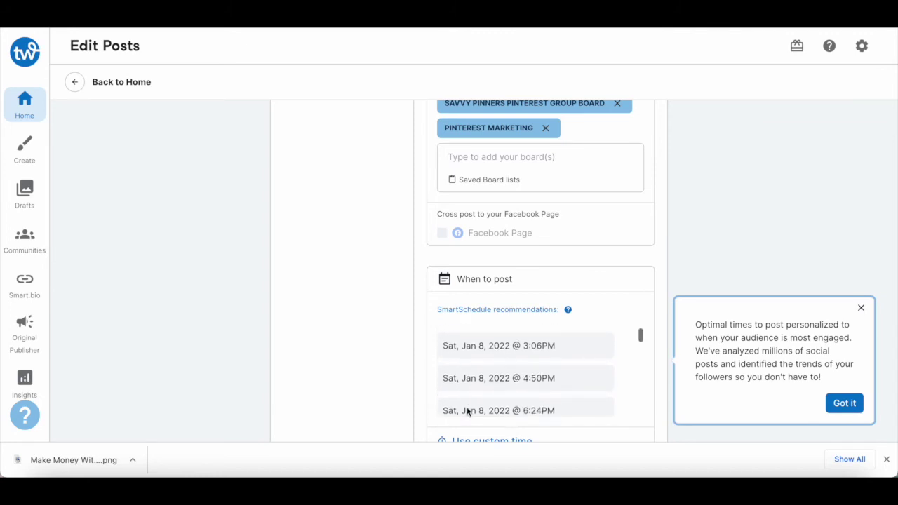
click(483, 365)
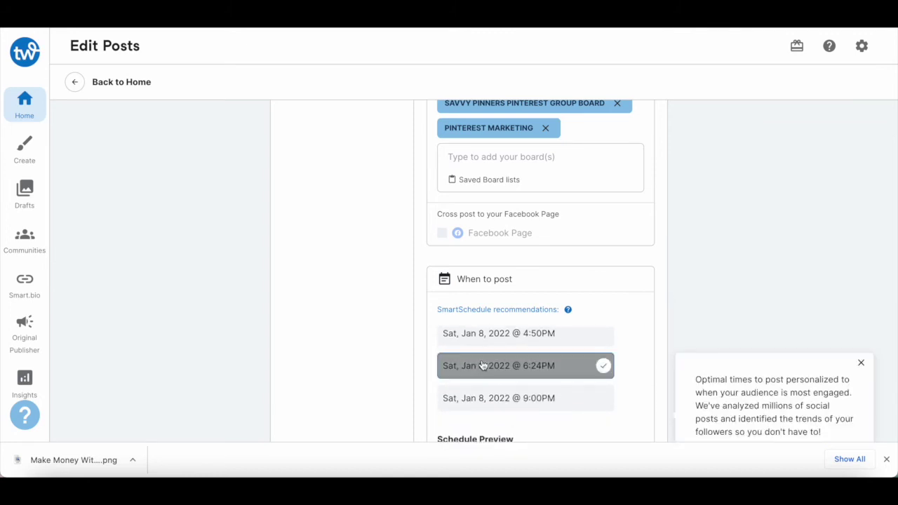
scroll(352, 383, down, 3)
scroll(352, 383, down, 3)
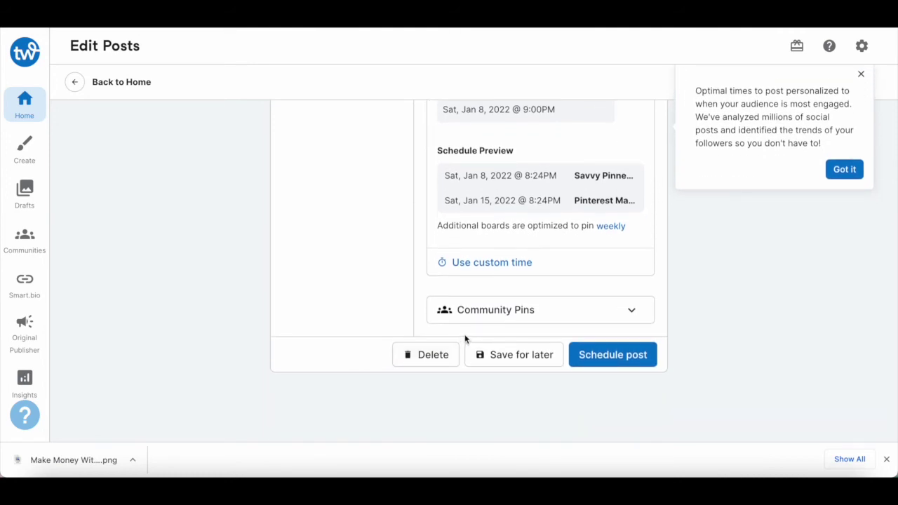
Expand Community Pins, browse the available communities, then return to the top of Edit Posts.
click(631, 313)
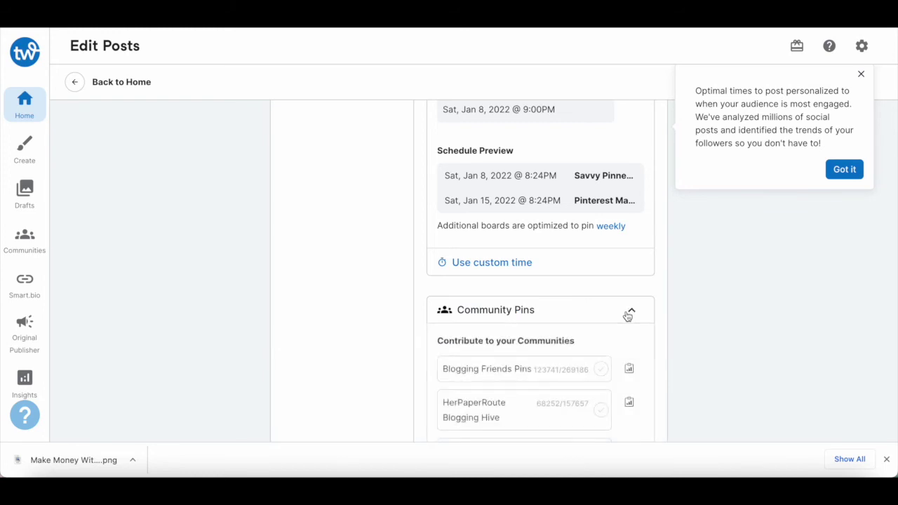
scroll(540, 334, down, 2)
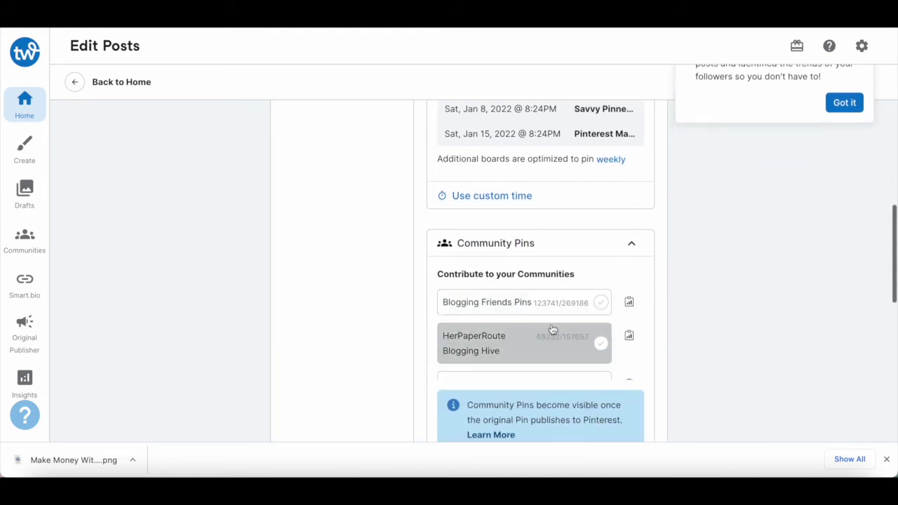
scroll(561, 291, down, 4)
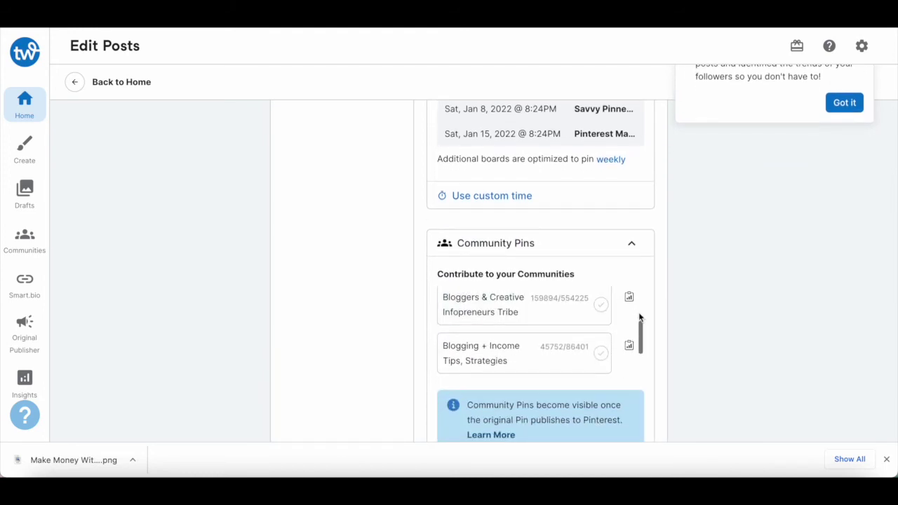
scroll(641, 318, down, 2)
scroll(705, 324, down, 4)
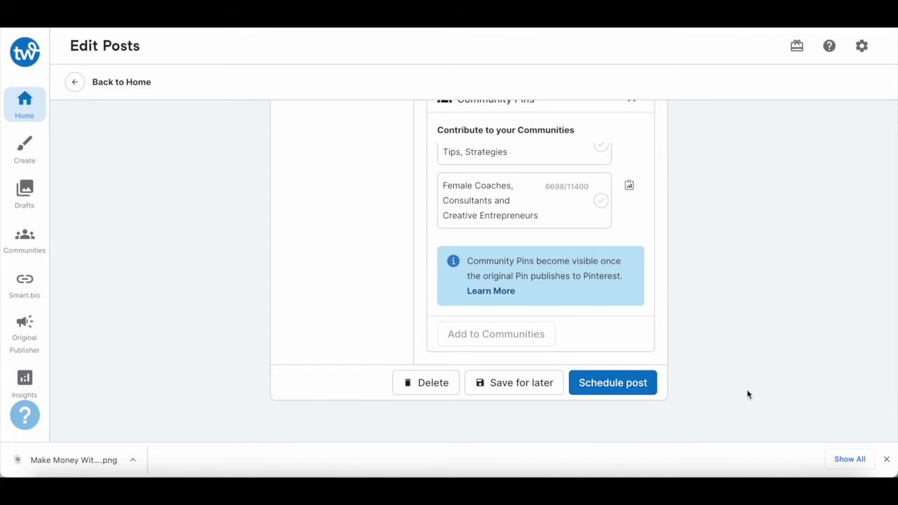
scroll(748, 394, up, 3)
scroll(748, 394, up, 9)
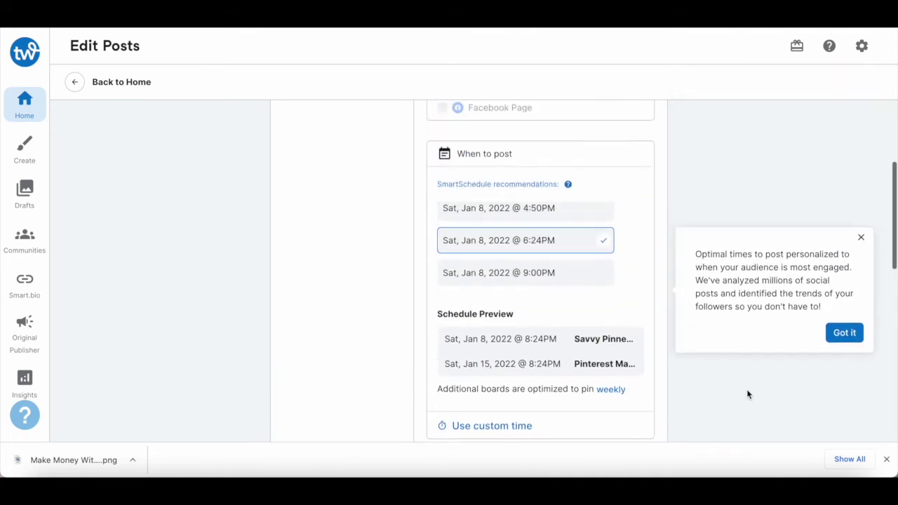
scroll(748, 394, up, 2)
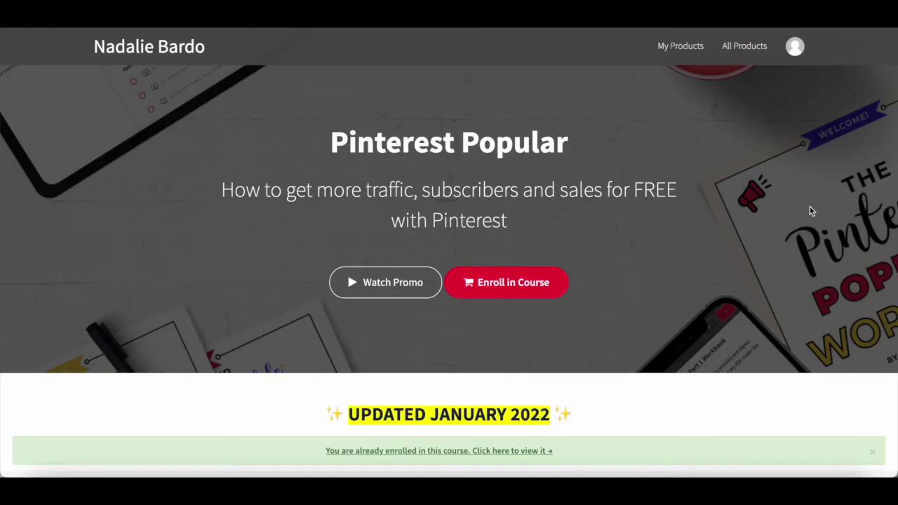
scroll(811, 211, down, 5)
scroll(811, 211, down, 3)
scroll(811, 210, down, 3)
scroll(810, 211, down, 4)
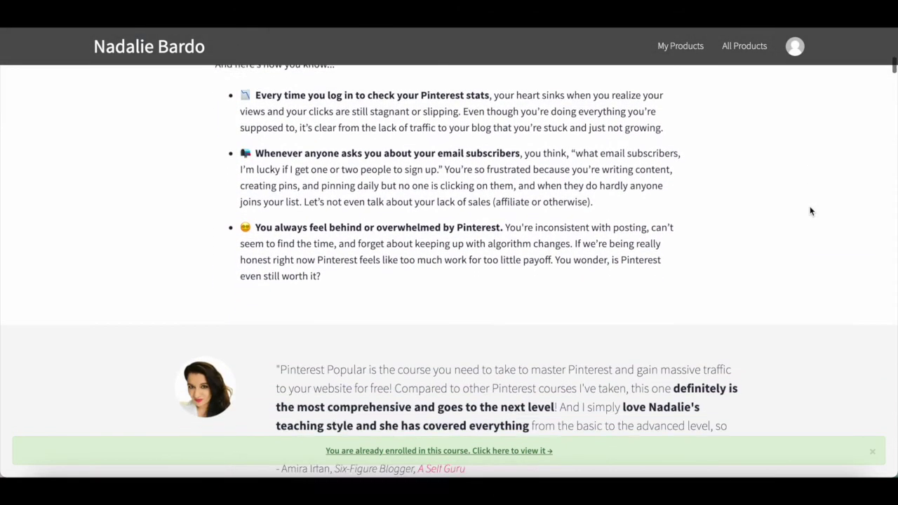
scroll(811, 211, down, 5)
scroll(811, 210, down, 6)
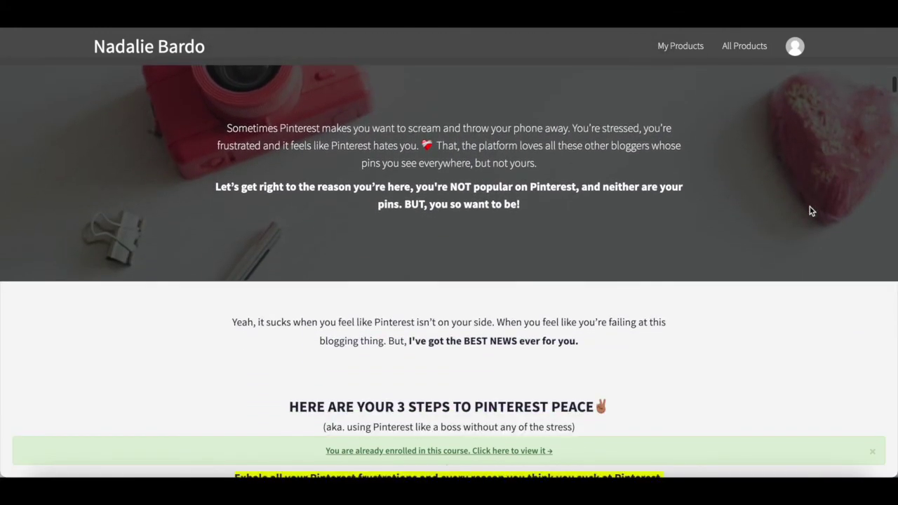
scroll(811, 210, down, 7)
scroll(811, 211, down, 12)
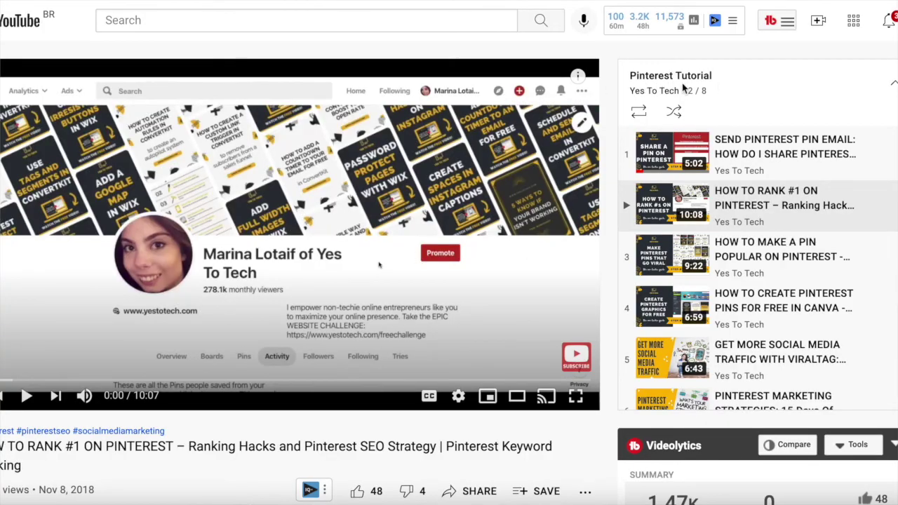
scroll(766, 150, down, 2)
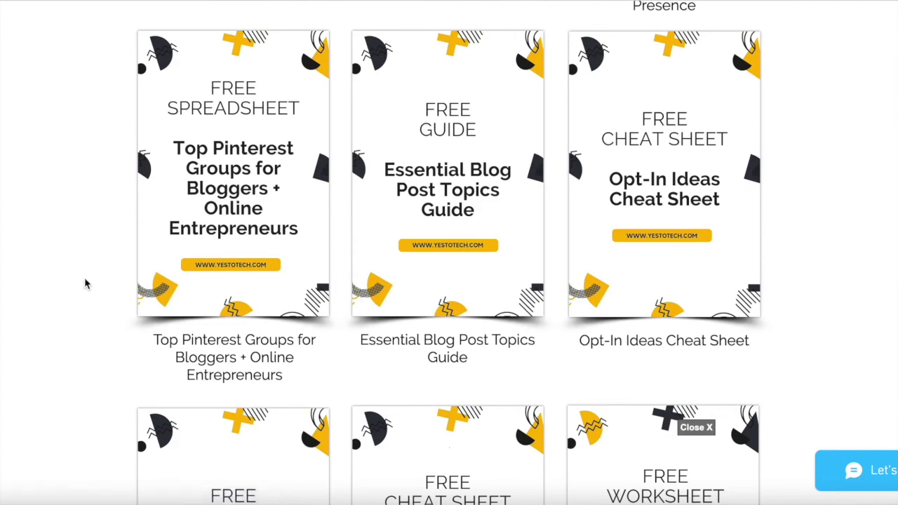
Request the Top Pinterest Groups spreadsheet and enter a first name and e-mail in the sign-up form.
click(211, 210)
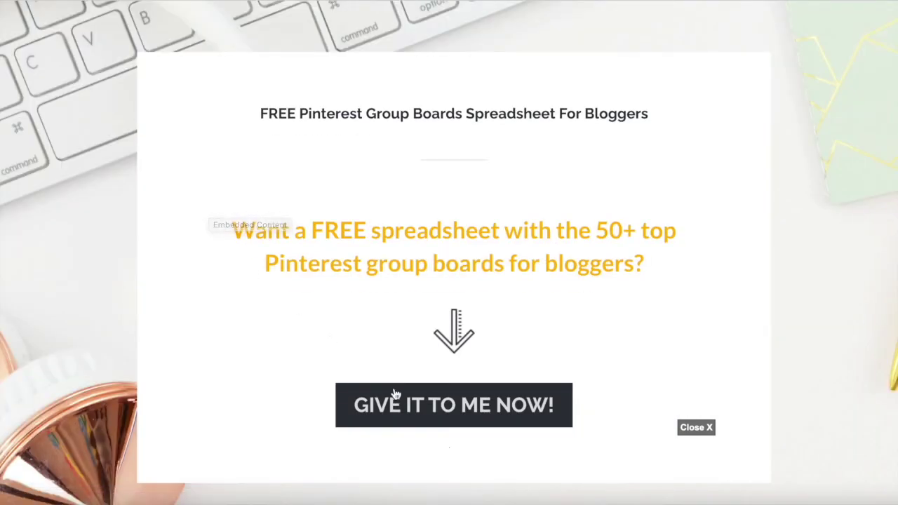
click(397, 396)
click(397, 392)
text(Marina)
key(Tab)
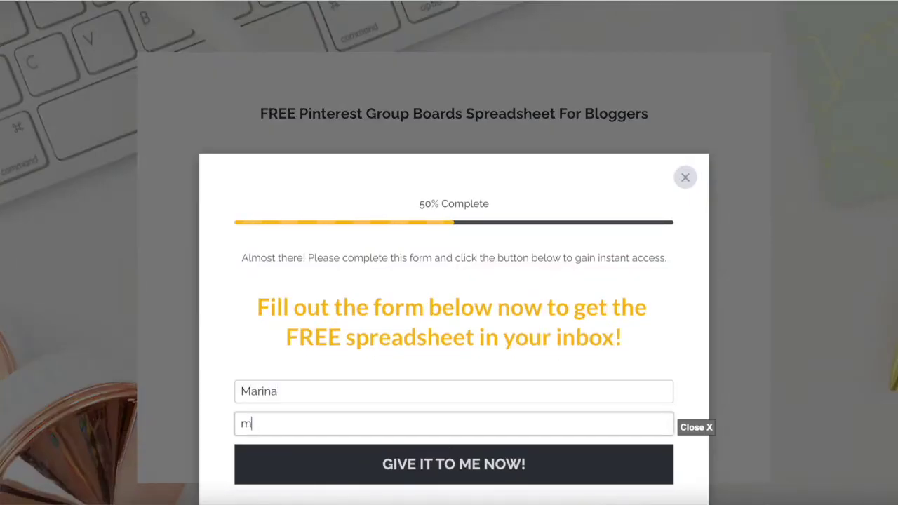
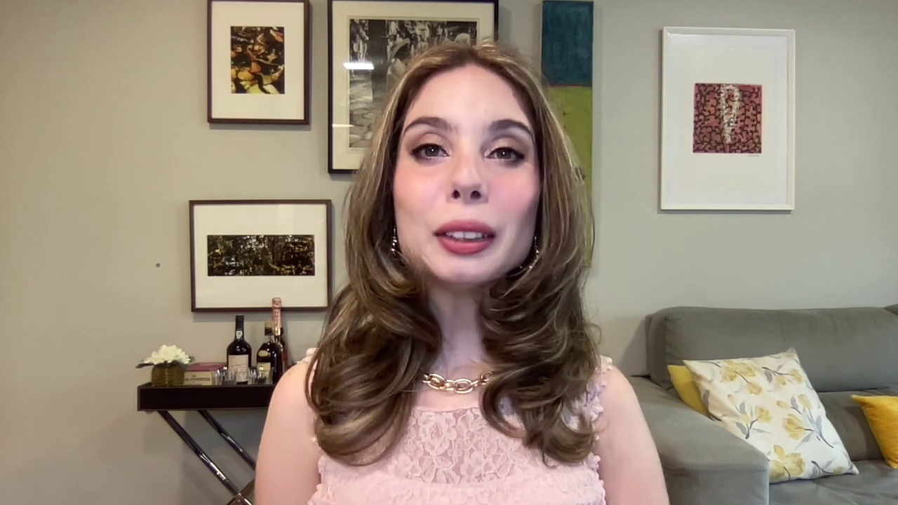